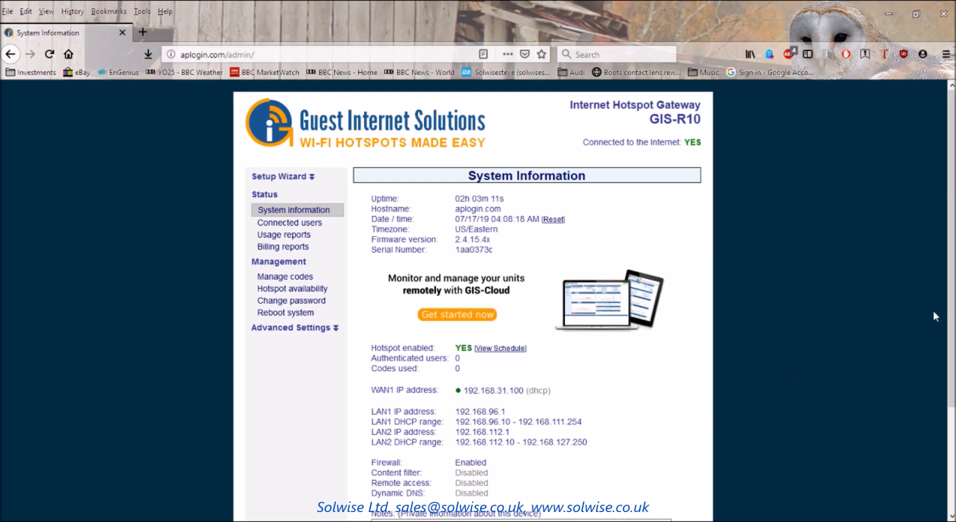
Expand the Setup Wizard in the left menu and open its Introduction page.
{"action": "scroll", "coordinate": [952, 317], "scroll_direction": "down", "scroll_amount": 3}
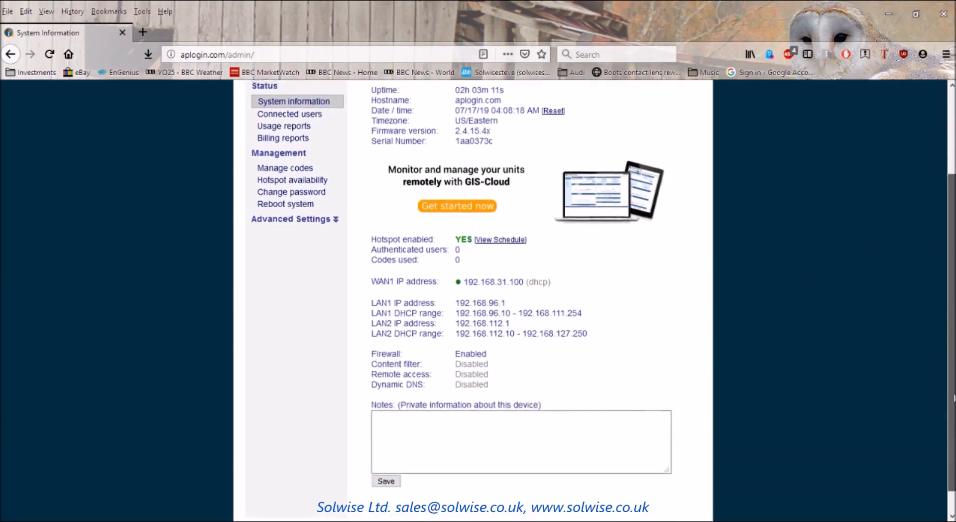
{"action": "scroll", "coordinate": [953, 316], "scroll_direction": "up", "scroll_amount": 2}
{"action": "scroll", "coordinate": [952, 317], "scroll_direction": "up", "scroll_amount": 1}
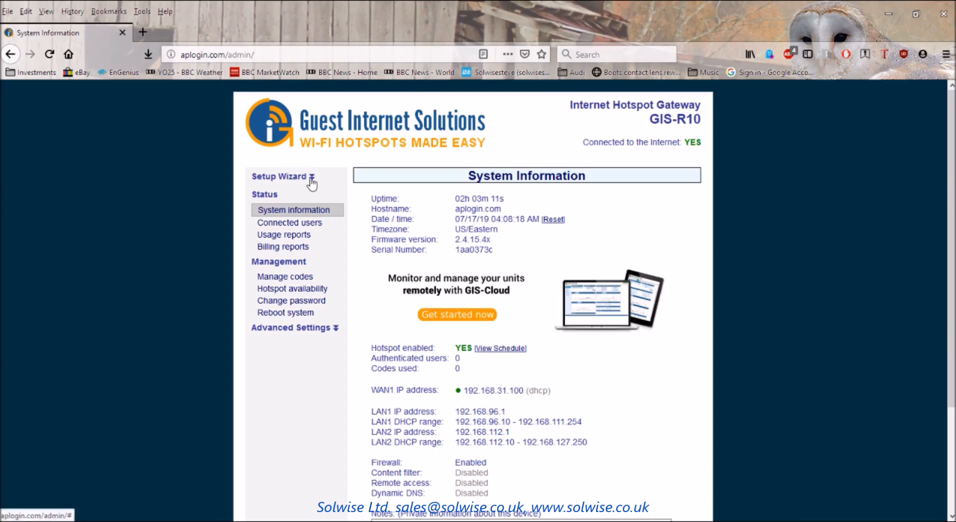
{"action": "left_click", "coordinate": [311, 180]}
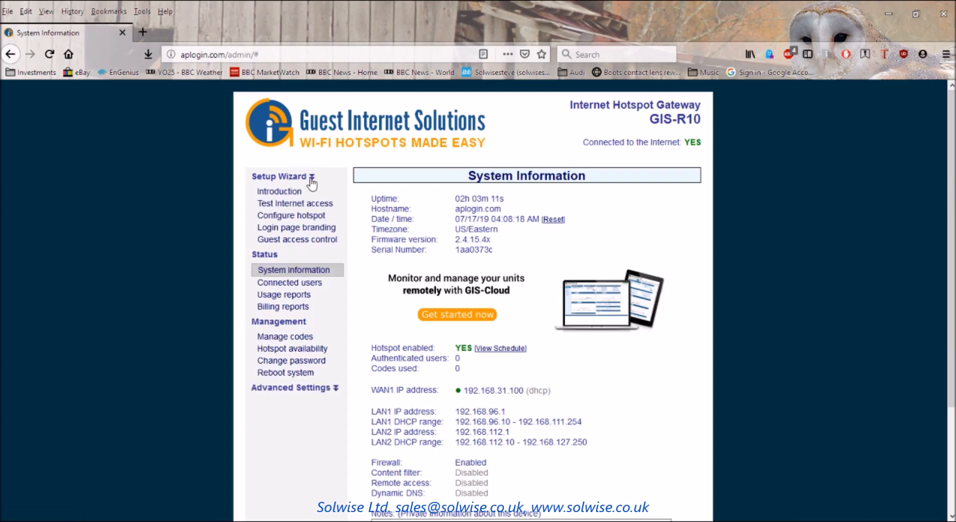
{"action": "left_click", "coordinate": [280, 192]}
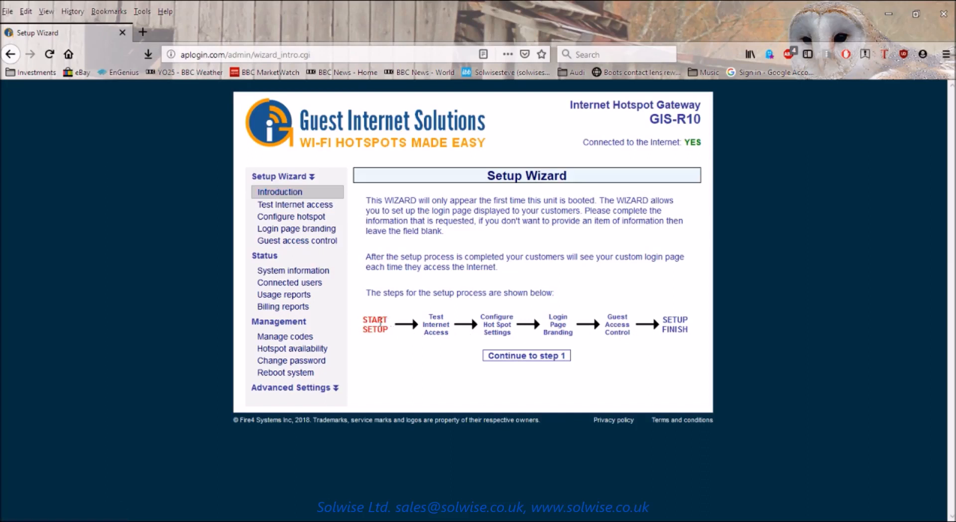
Continue to step 1, the Test Internet Access check.
{"action": "left_click", "coordinate": [536, 356]}
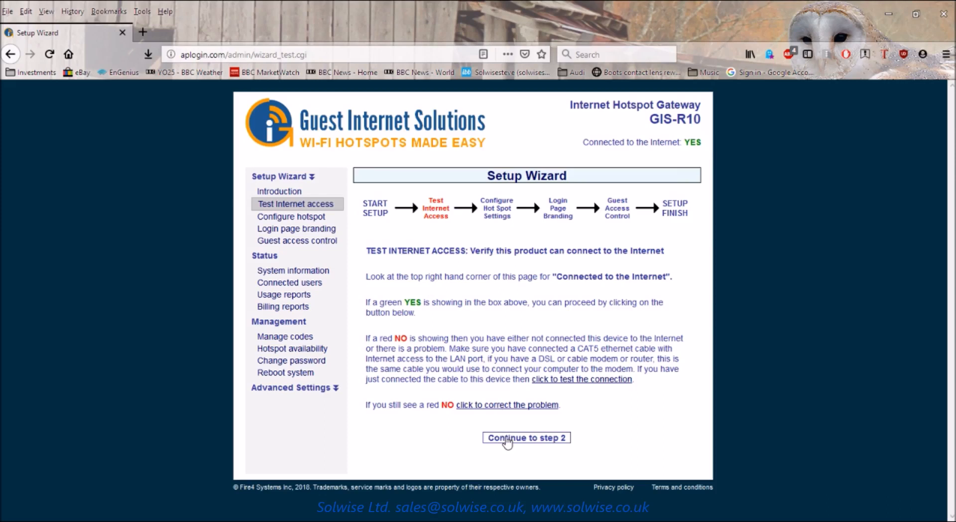
Go to the hotspot settings step and set the time zone to Europe/London.
{"action": "left_click", "coordinate": [507, 439]}
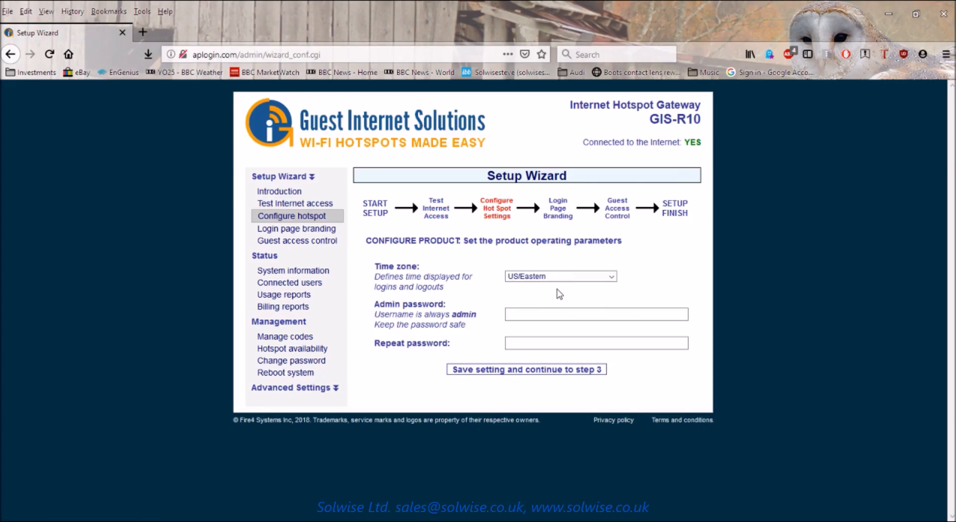
{"action": "left_click", "coordinate": [612, 277]}
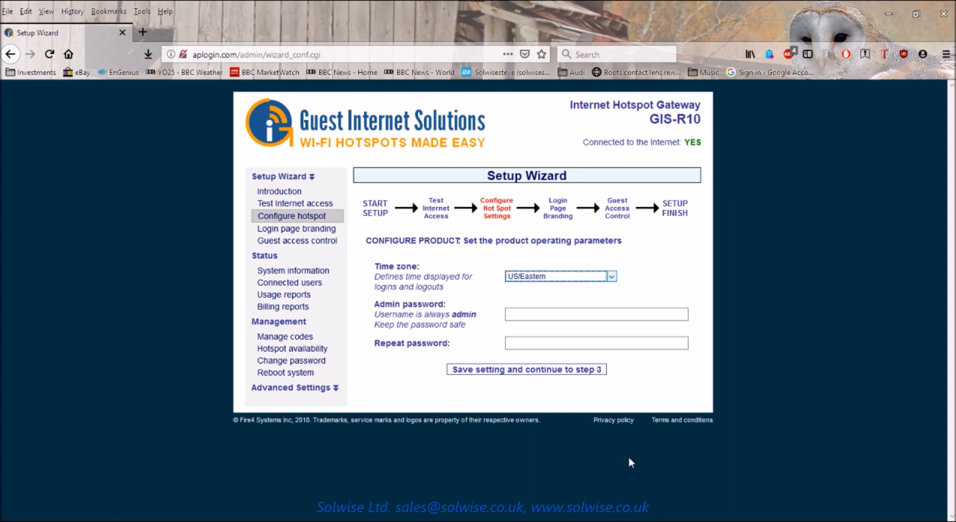
{"action": "left_click", "coordinate": [622, 313]}
{"action": "left_click", "coordinate": [612, 277]}
{"action": "left_click", "coordinate": [526, 380]}
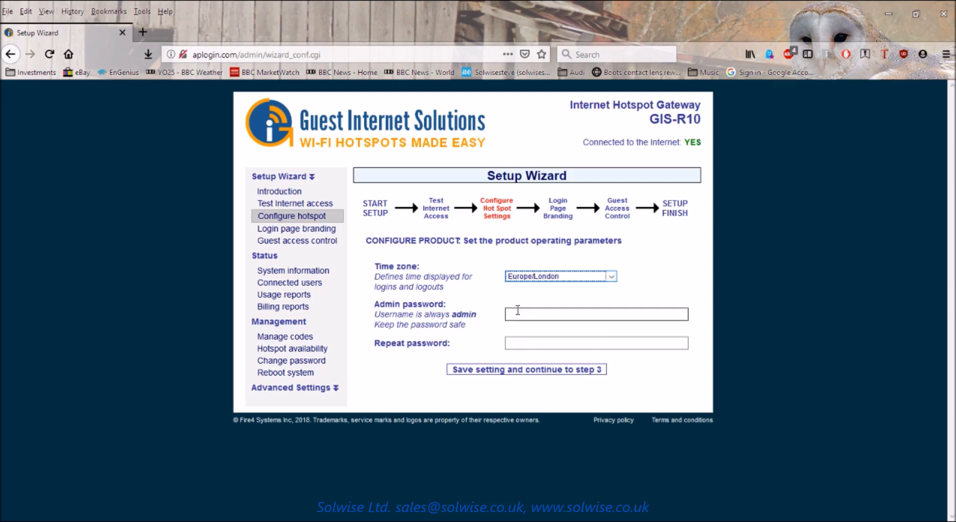
Enter the admin password and repeat it in the confirmation field.
{"action": "left_click", "coordinate": [519, 314]}
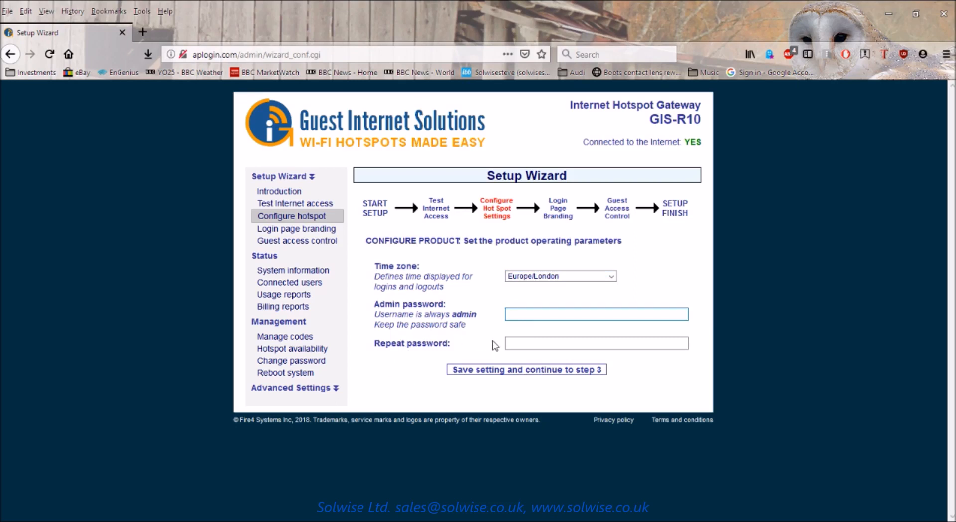
{"action": "type", "text": "12345"}
{"action": "key", "text": "Tab"}
{"action": "type", "text": "12"}
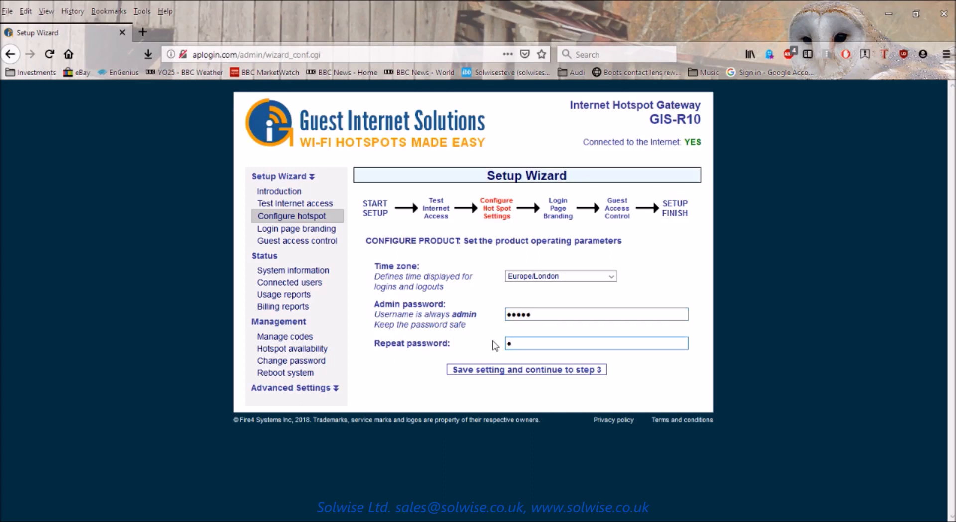
{"action": "type", "text": "345"}
Save the hotspot settings and scroll through the Login Page Branding step.
{"action": "left_click", "coordinate": [473, 371]}
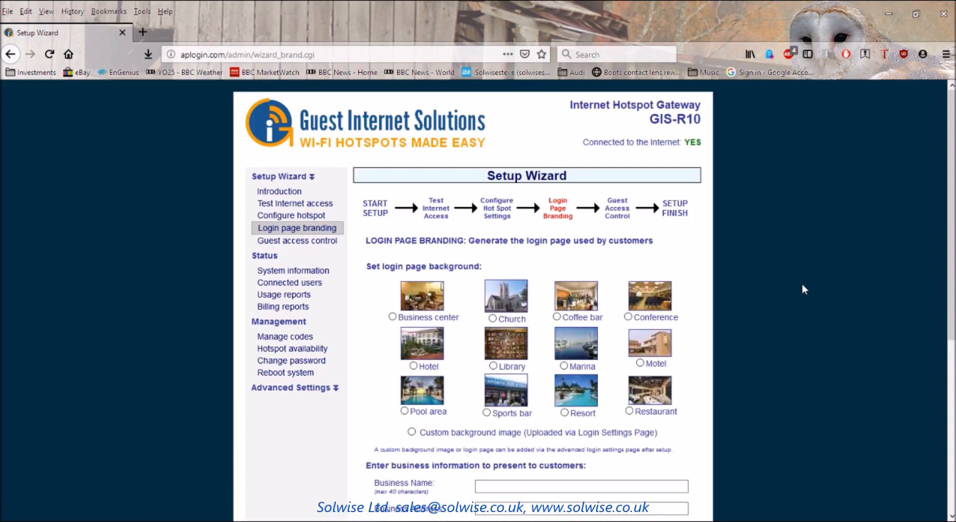
{"action": "scroll", "coordinate": [802, 285], "scroll_direction": "down", "scroll_amount": 2}
{"action": "scroll", "coordinate": [802, 283], "scroll_direction": "down", "scroll_amount": 2}
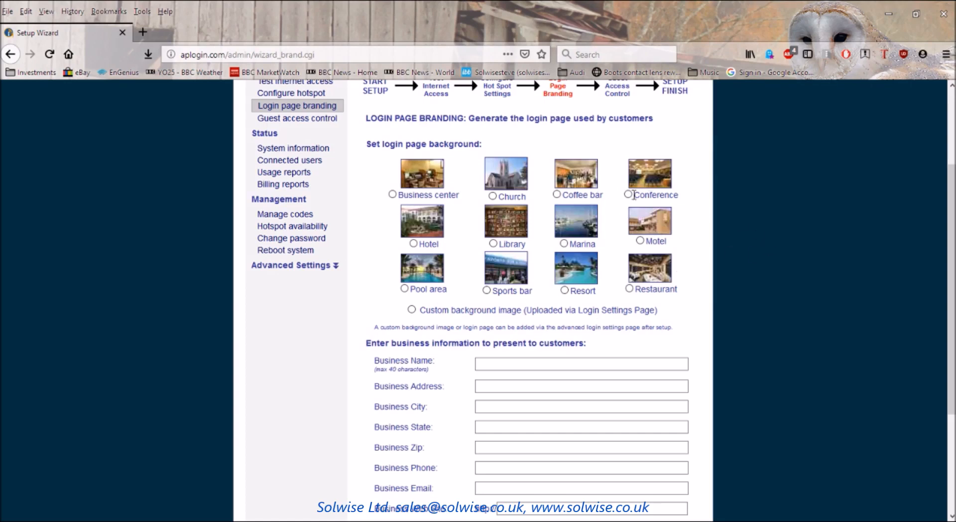
Choose the Coffee bar background and enter business name Solwise and its street address.
{"action": "left_click", "coordinate": [556, 194]}
{"action": "scroll", "coordinate": [787, 258], "scroll_direction": "down", "scroll_amount": 2}
{"action": "left_click", "coordinate": [490, 302]}
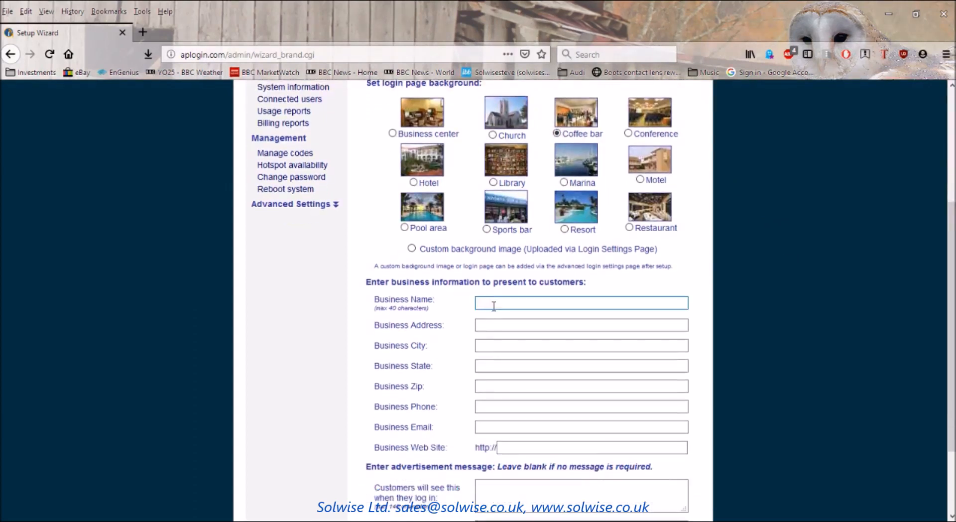
{"action": "type", "text": "Solwise"}
{"action": "left_click", "coordinate": [494, 326]}
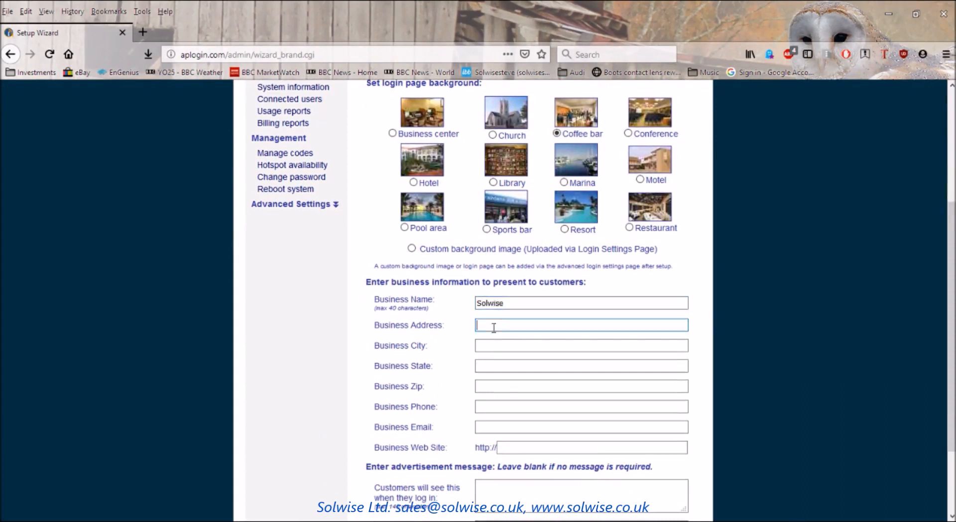
{"action": "type", "text": "Hessle"}
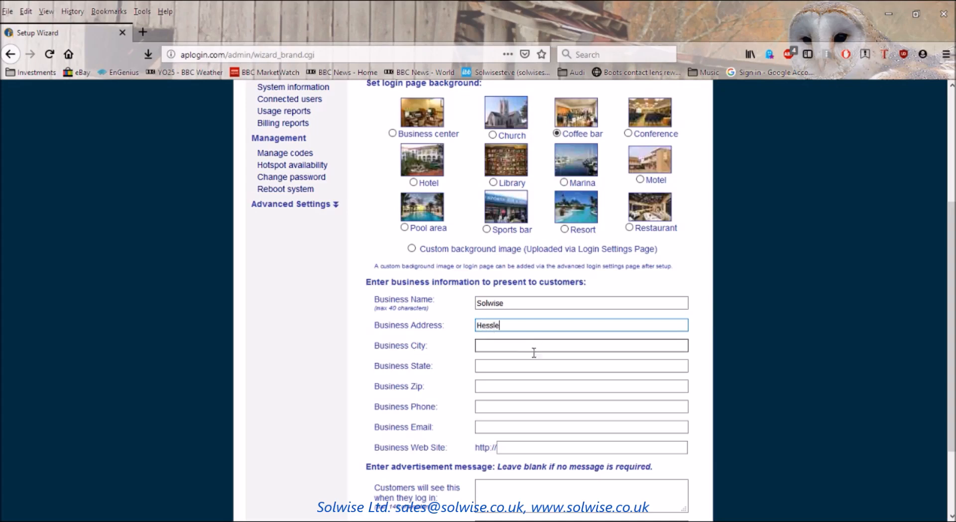
{"action": "left_click_drag", "start_coordinate": [518, 324], "coordinate": [435, 319]}
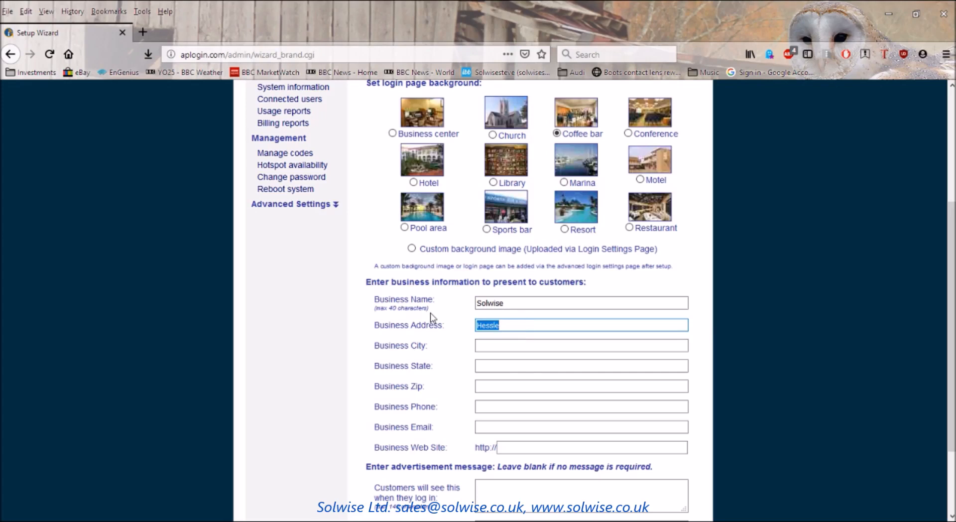
{"action": "type", "text": "Priory Tec Park"}
{"action": "left_click", "coordinate": [517, 346]}
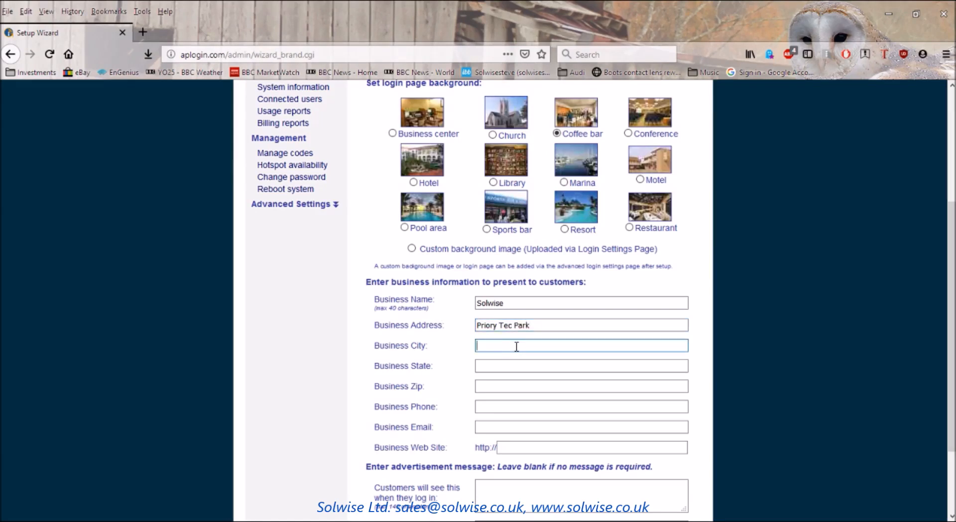
{"action": "type", "text": "Hessle"}
{"action": "left_click", "coordinate": [495, 367]}
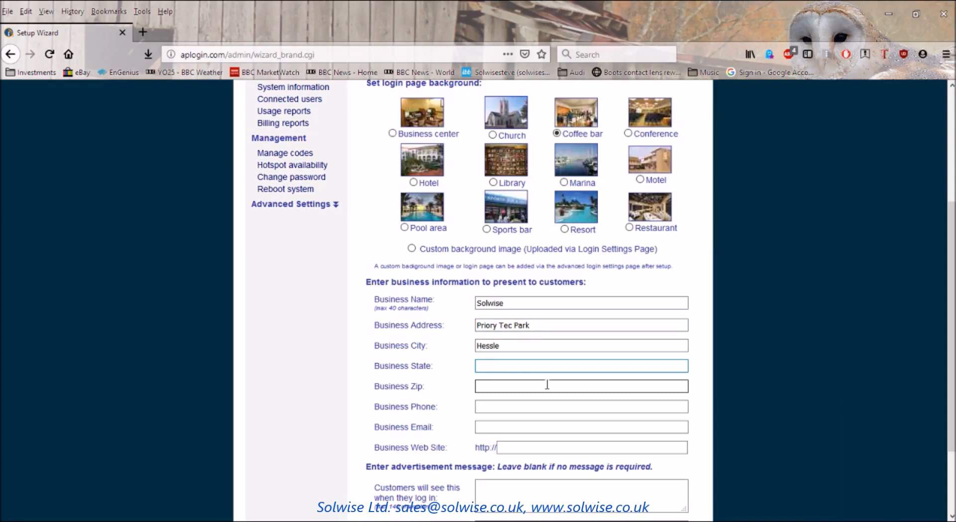
{"action": "type", "text": "E.Riding"}
{"action": "left_click", "coordinate": [513, 388]}
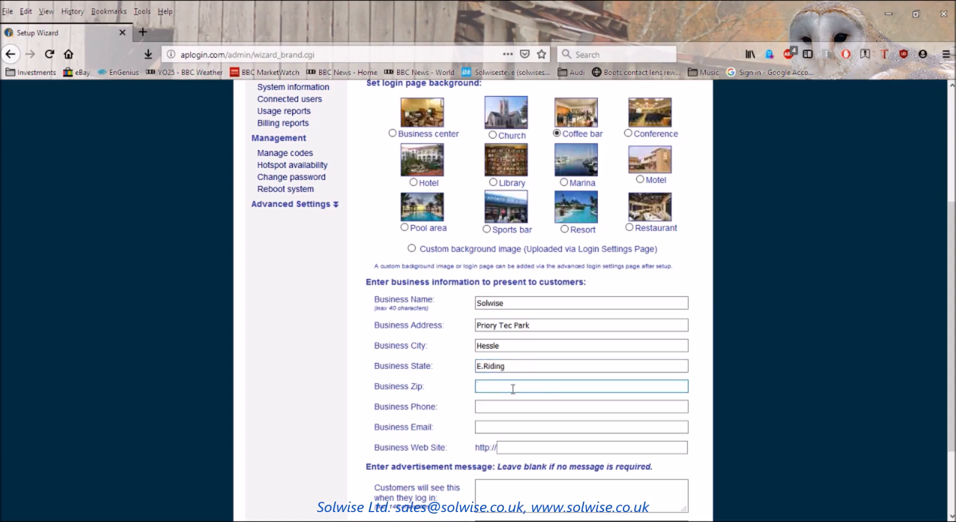
{"action": "type", "text": "HU13 9PB"}
{"action": "left_click", "coordinate": [515, 405]}
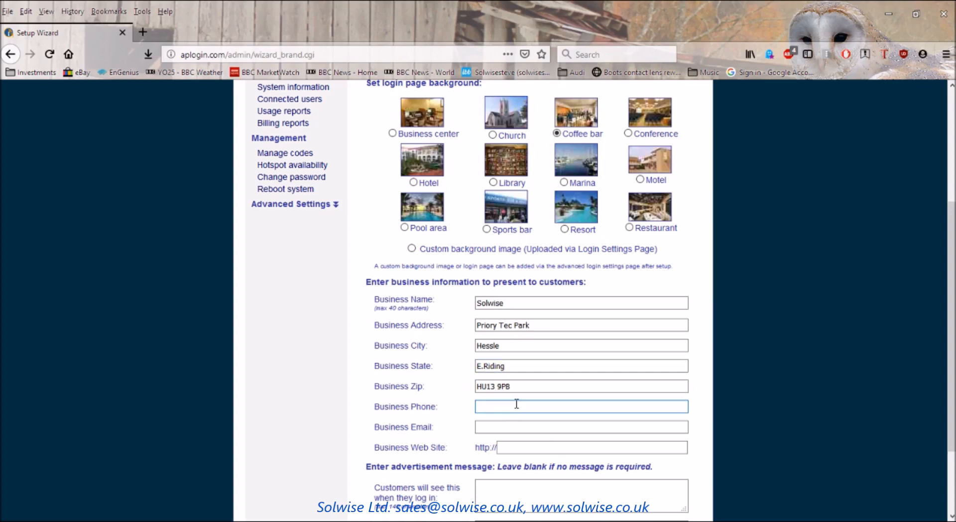
{"action": "left_click", "coordinate": [484, 426]}
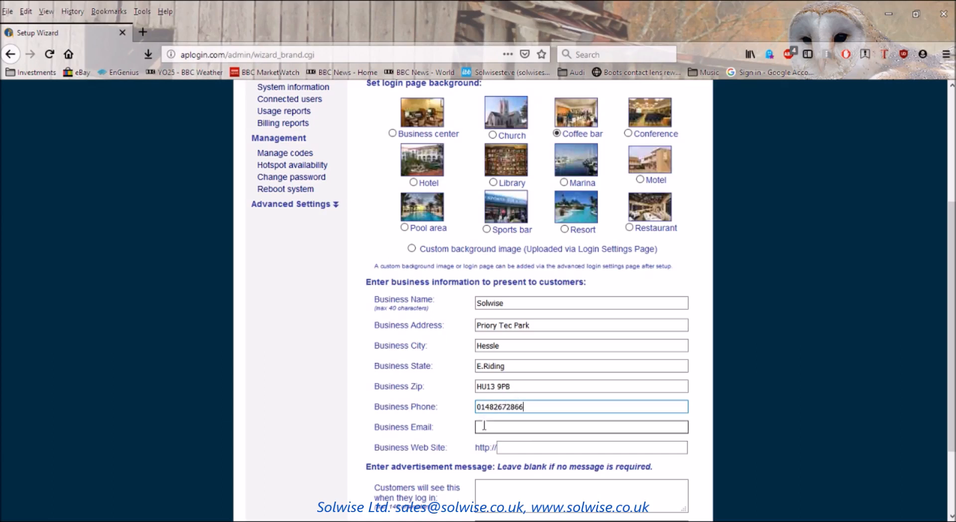
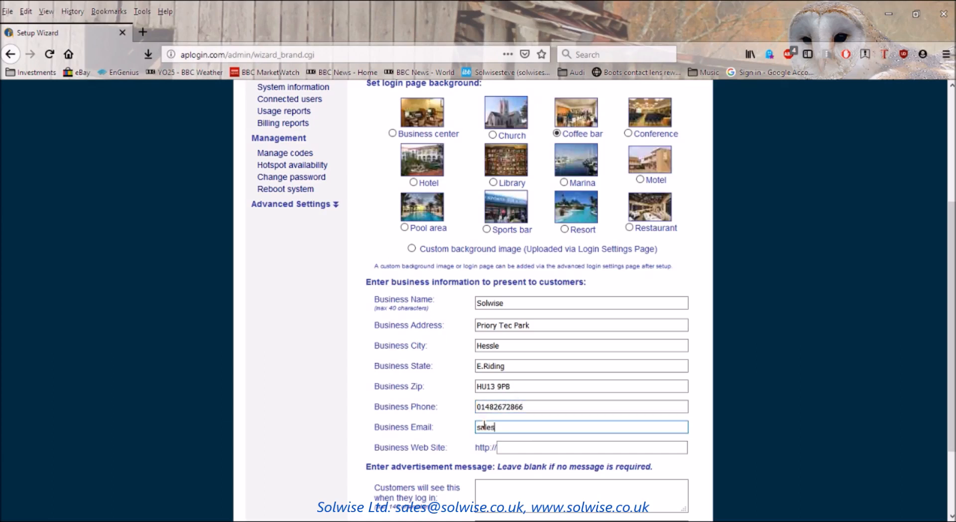
{"action": "left_click", "coordinate": [524, 443]}
{"action": "type", "text": "www."}
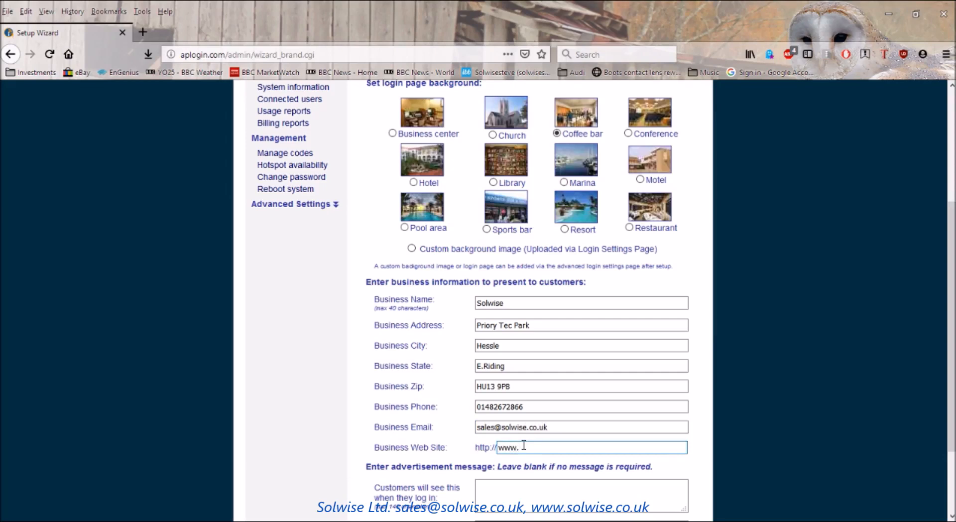
{"action": "type", "text": "solwise.co.uk"}
Set the login advertisement message to 'My wifi' and save the branding step.
{"action": "scroll", "coordinate": [758, 400], "scroll_direction": "down", "scroll_amount": 2}
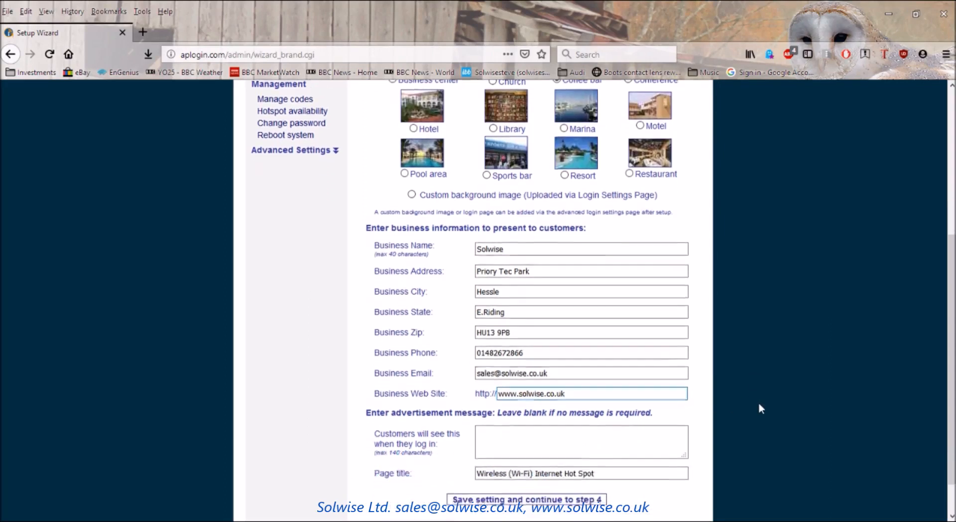
{"action": "left_click", "coordinate": [490, 431]}
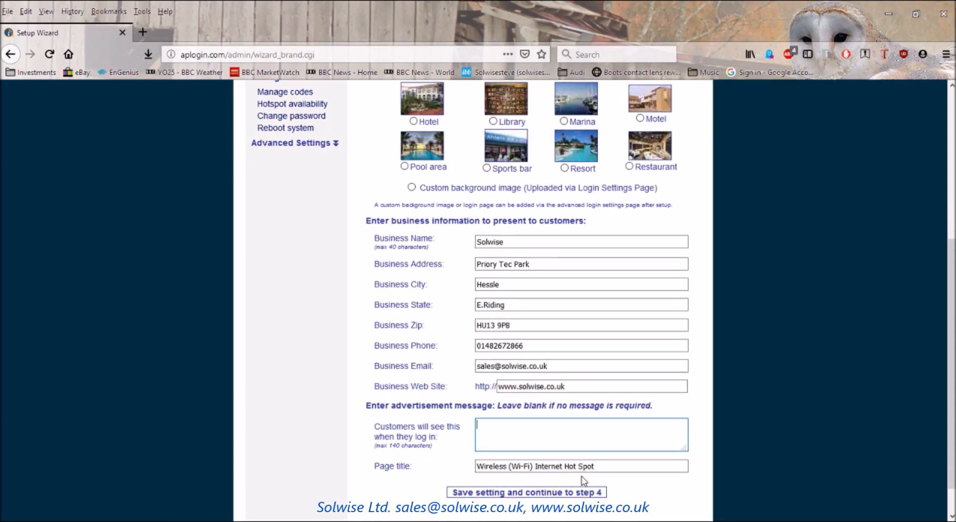
{"action": "type", "text": "My wifi"}
{"action": "left_click", "coordinate": [521, 492]}
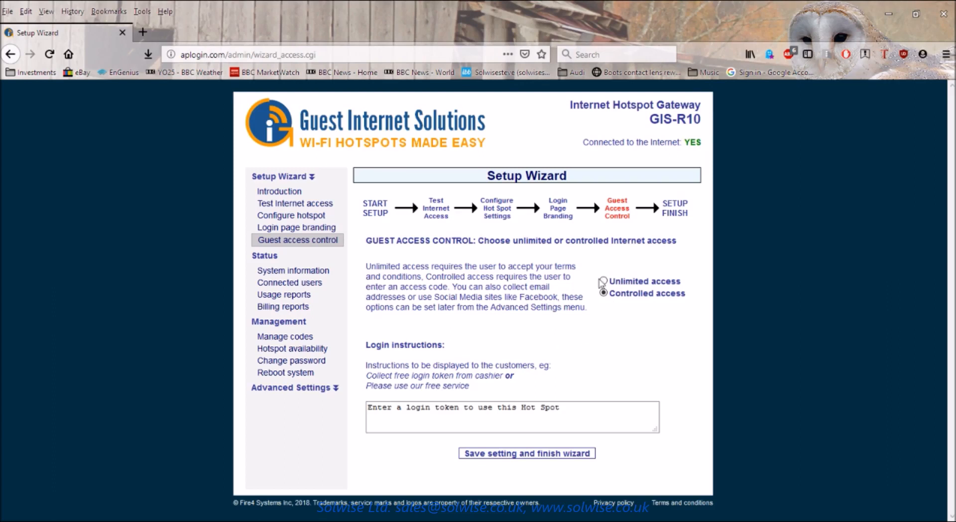
Keep guest access as Controlled (login tokens) and save to finish the wizard.
{"action": "left_click", "coordinate": [604, 282]}
{"action": "left_click", "coordinate": [604, 293]}
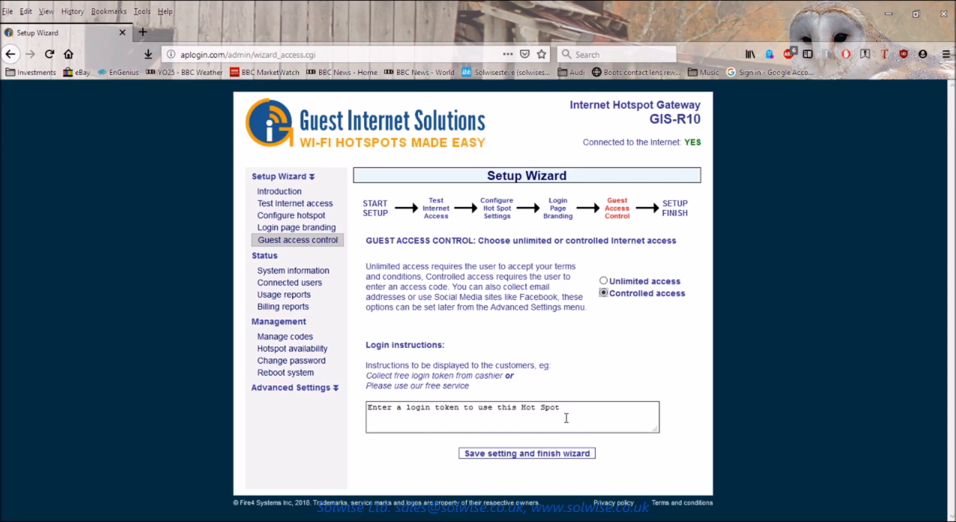
{"action": "left_click", "coordinate": [520, 454]}
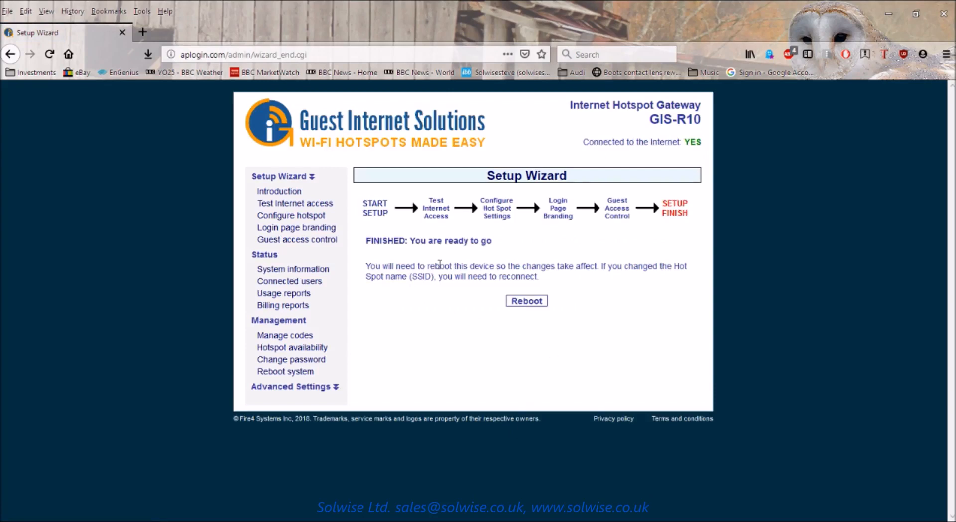
Reboot the GIS-R10 to apply the new settings.
{"action": "left_click", "coordinate": [527, 302]}
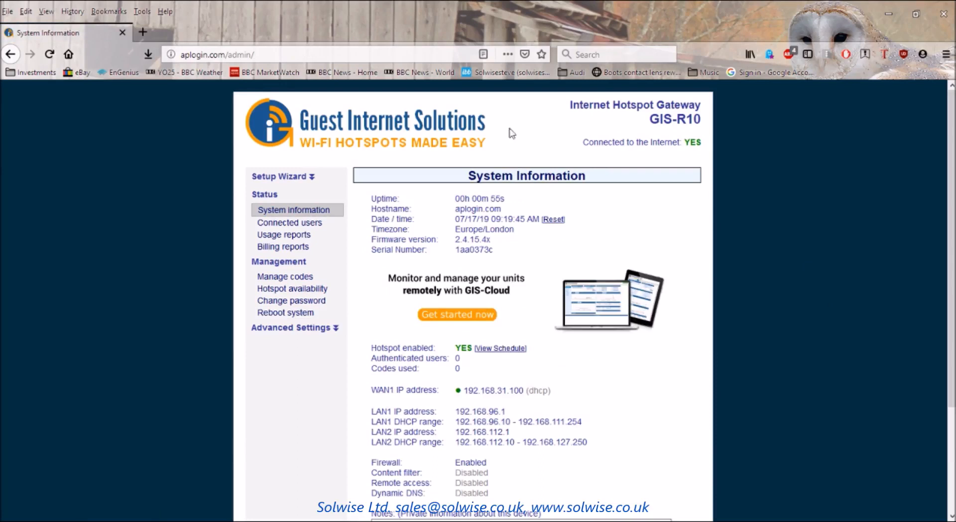
Load aplogin.com in a new tab to view the branded guest login page.
{"action": "left_click", "coordinate": [144, 34]}
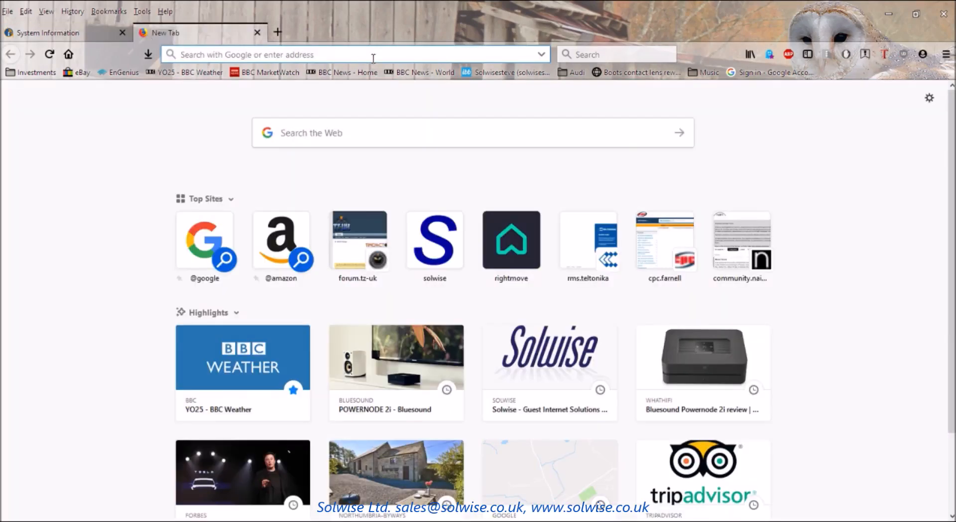
{"action": "type", "text": "aplogin.com/"}
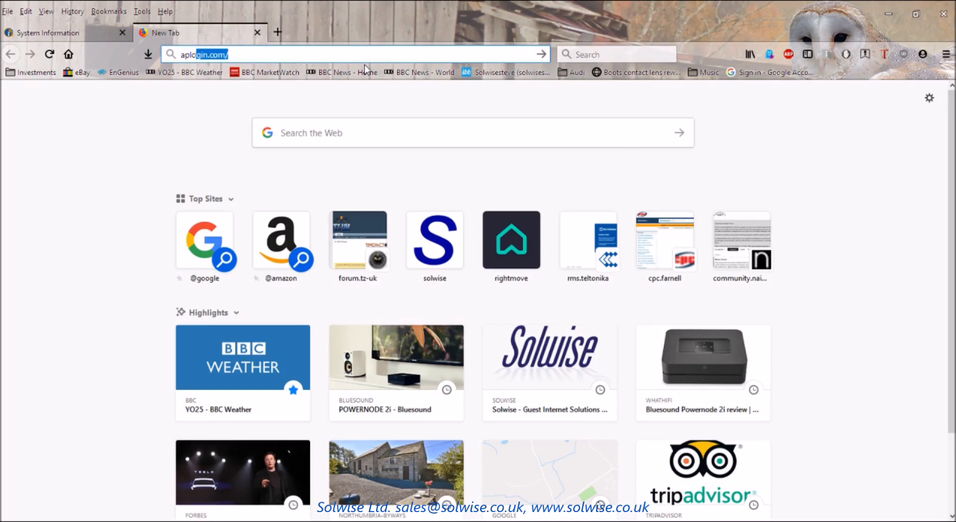
{"action": "key", "text": "Right"}
{"action": "key", "text": "Return"}
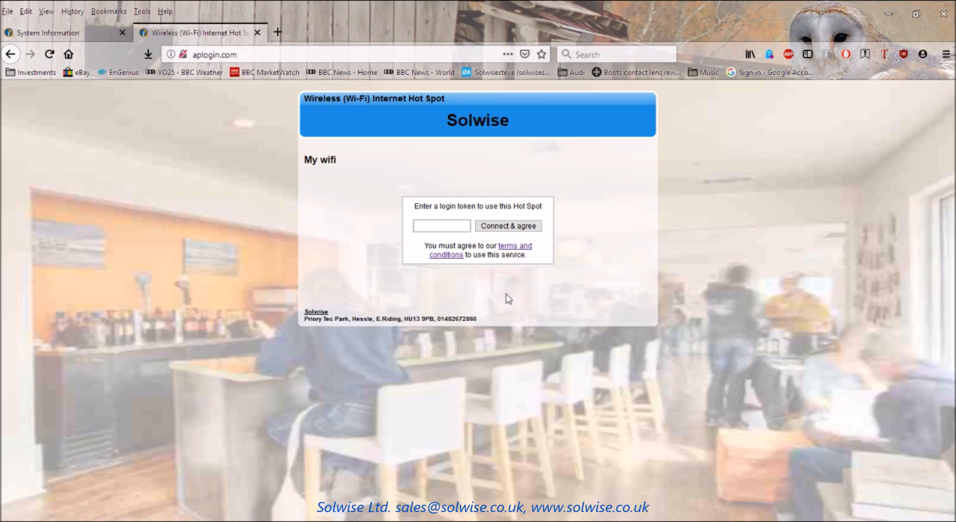
{"action": "left_click", "coordinate": [421, 227]}
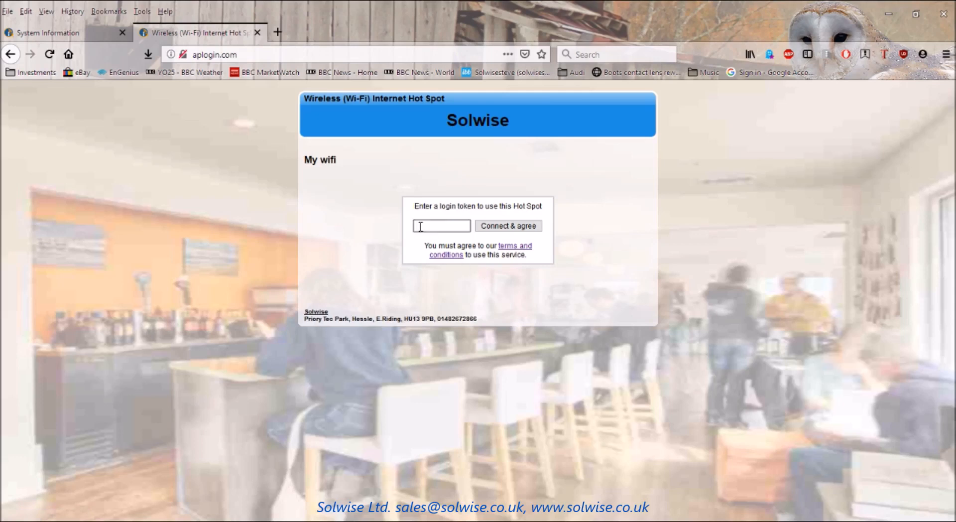
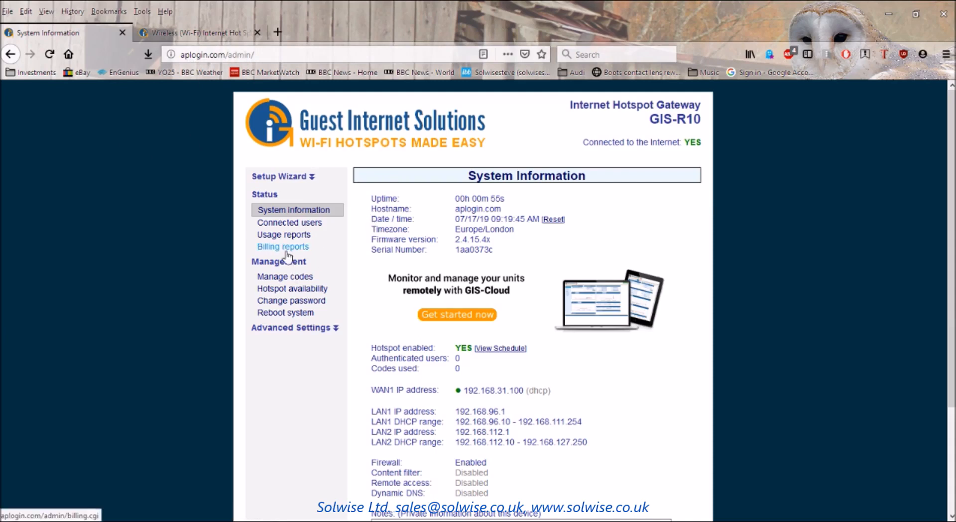
Change the codes-interface password by entering and retyping a new password, then save it.
{"action": "left_click", "coordinate": [288, 302]}
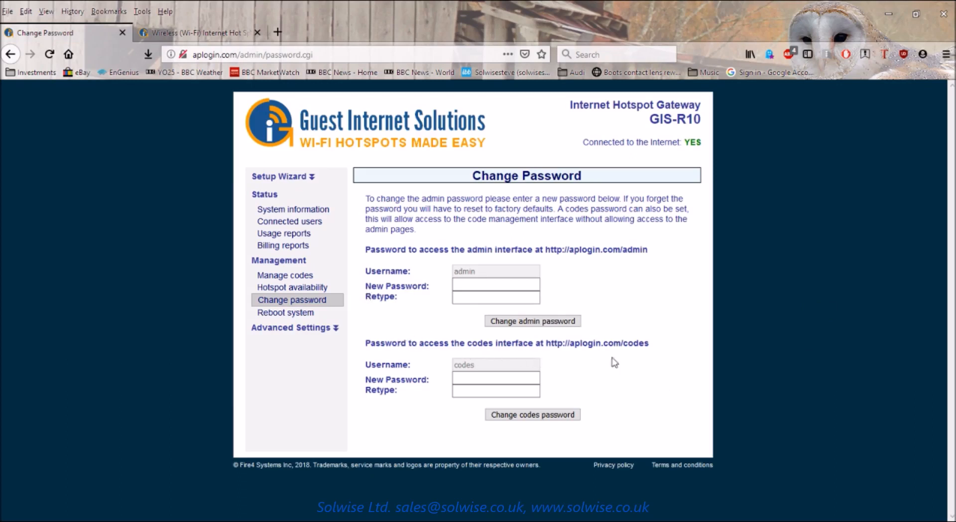
{"action": "left_click", "coordinate": [469, 378]}
{"action": "type", "text": "1234"}
{"action": "key", "text": "Tab"}
{"action": "type", "text": "12345"}
{"action": "left_click", "coordinate": [548, 418]}
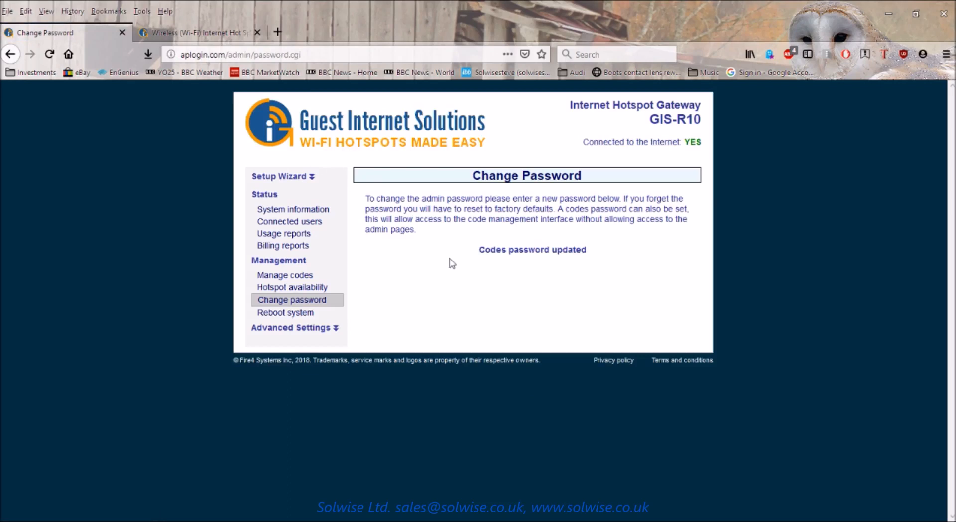
{"action": "left_click", "coordinate": [277, 32]}
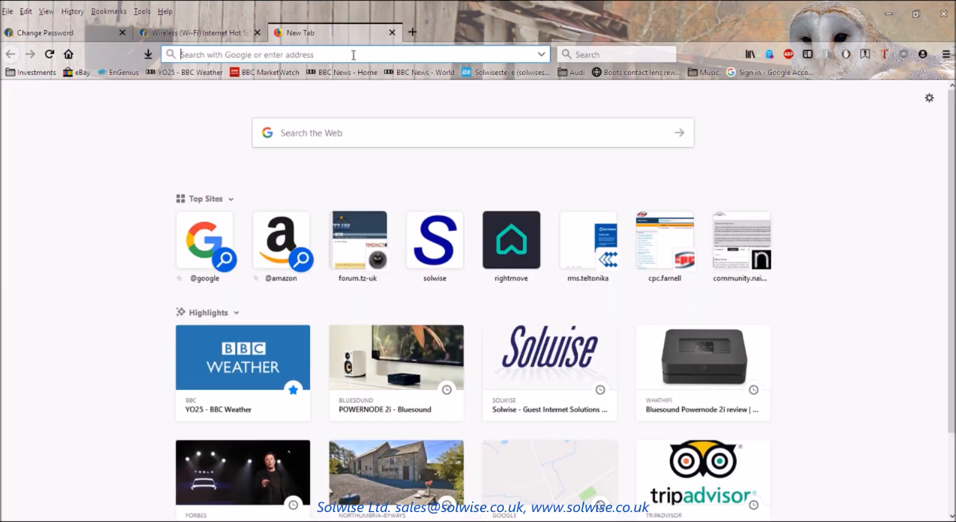
Go to aplogin.com/codes to reach the Access Code Management page.
{"action": "type", "text": "aplogin"}
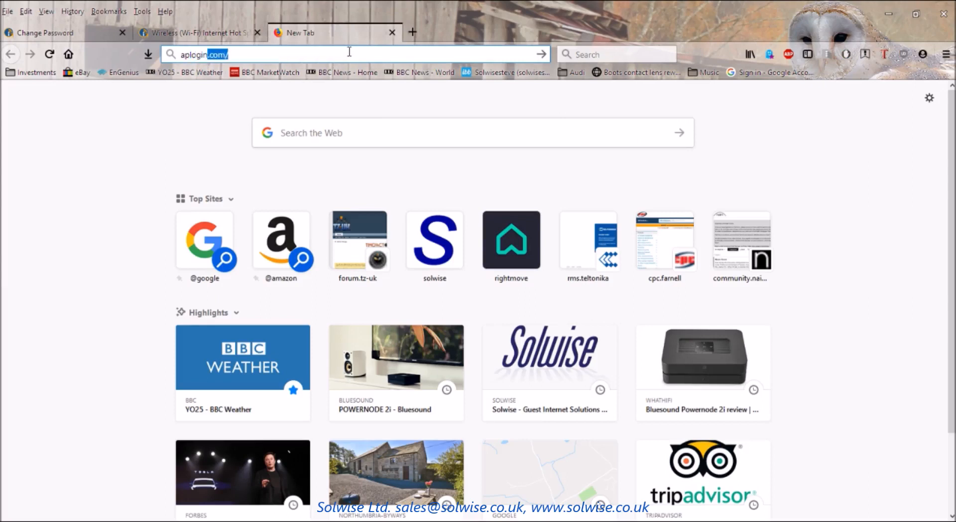
{"action": "type", "text": ".com/codes"}
{"action": "key", "text": "Return"}
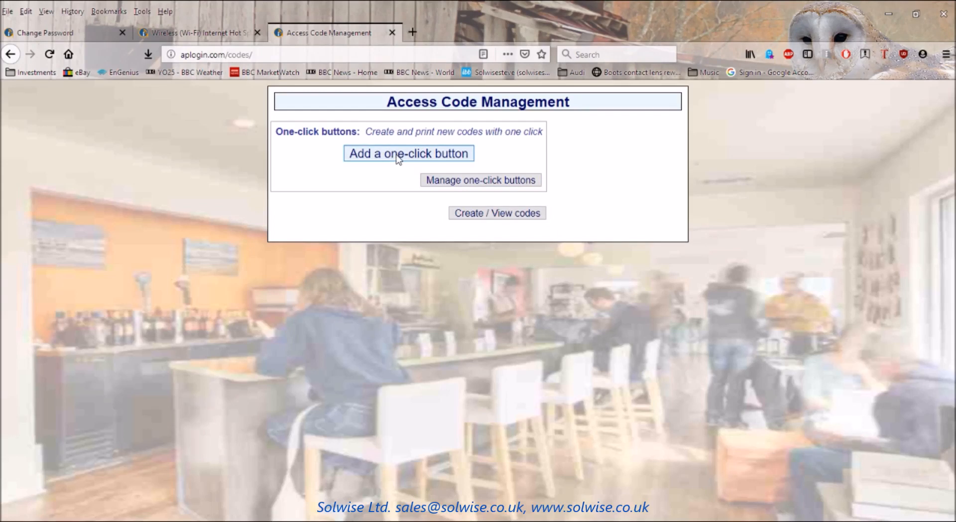
{"action": "left_click", "coordinate": [399, 154]}
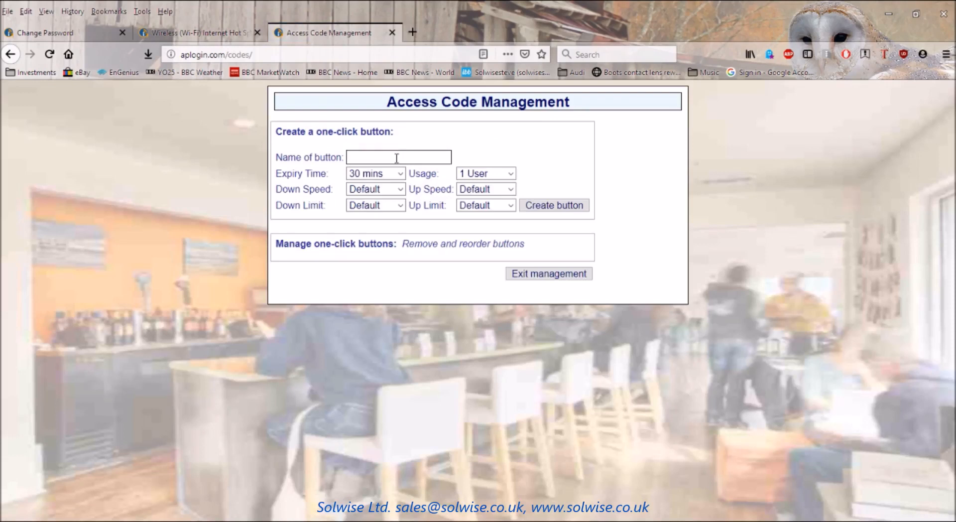
{"action": "left_click", "coordinate": [531, 274]}
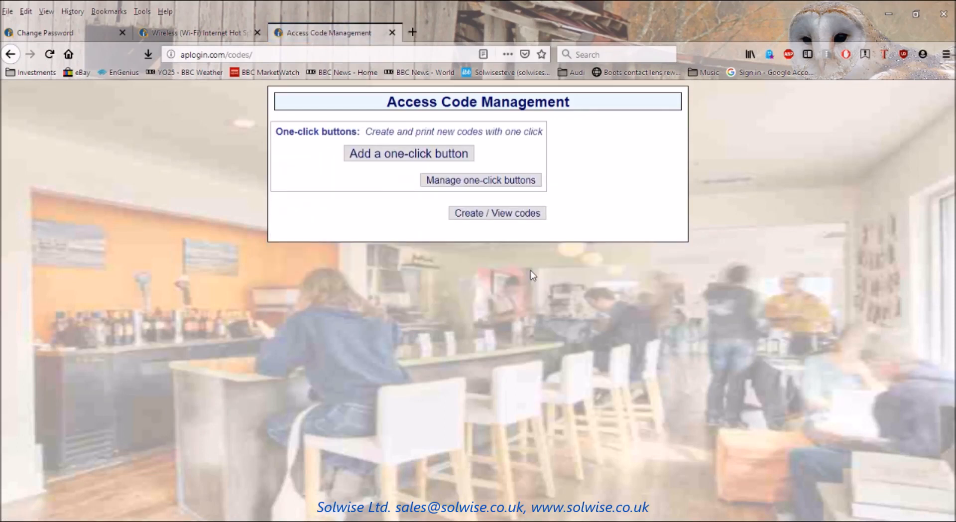
{"action": "left_click", "coordinate": [468, 182]}
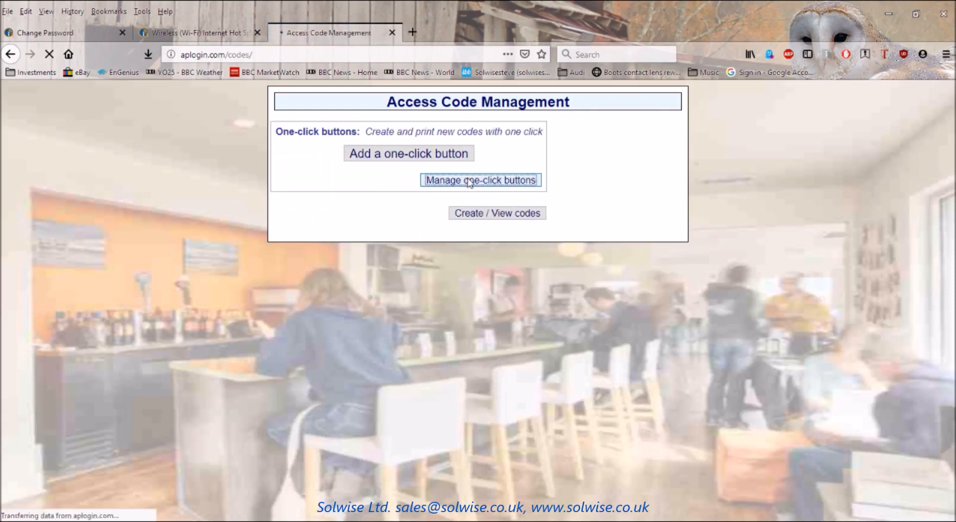
{"action": "left_click", "coordinate": [550, 276]}
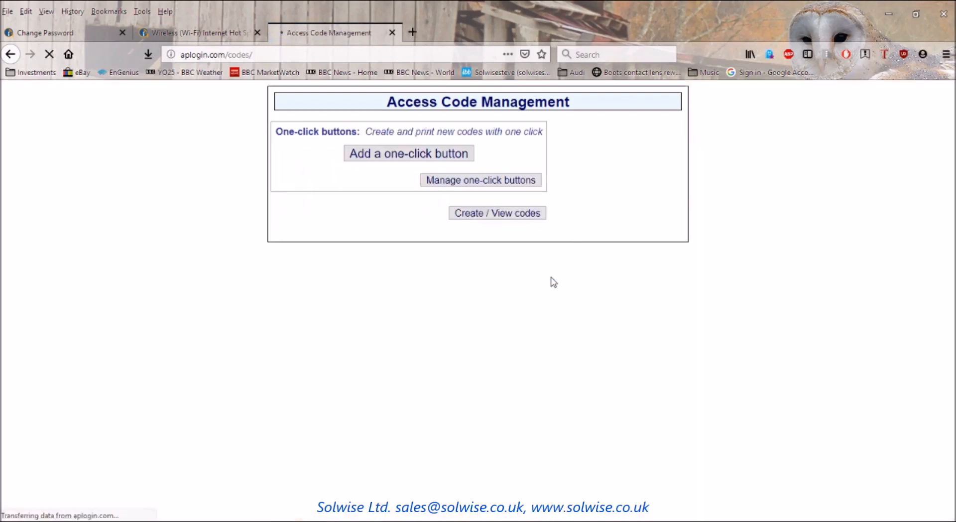
Under Create / View codes, generate 10 random 30-minute single-user access codes.
{"action": "left_click", "coordinate": [486, 214]}
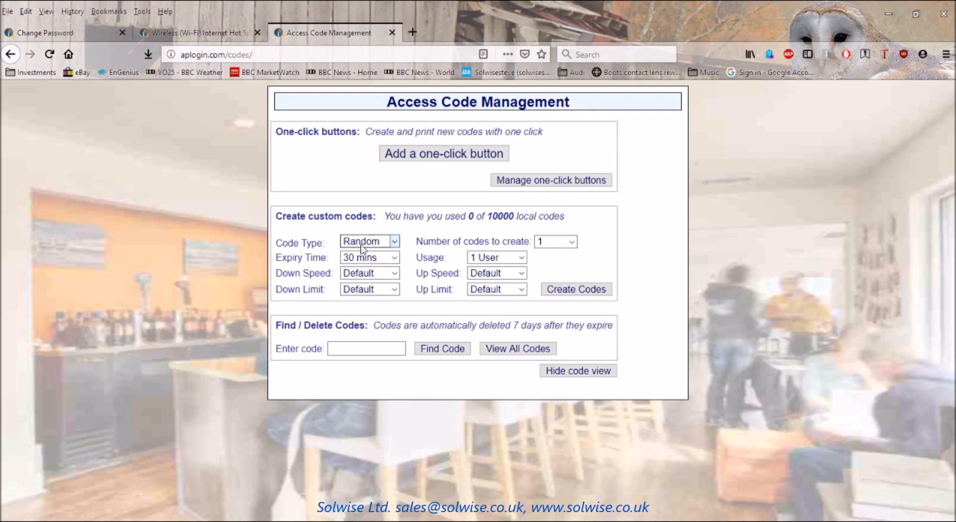
{"action": "left_click", "coordinate": [573, 242]}
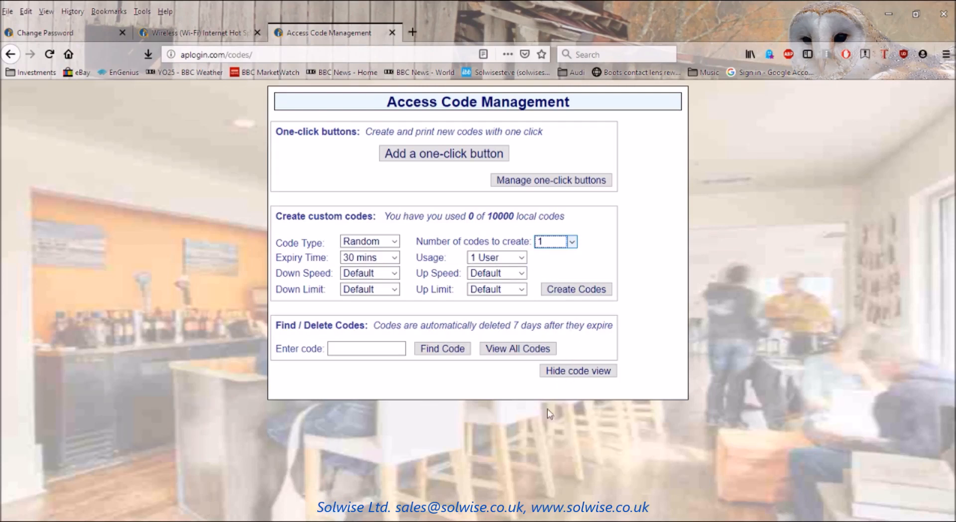
{"action": "type", "text": "0"}
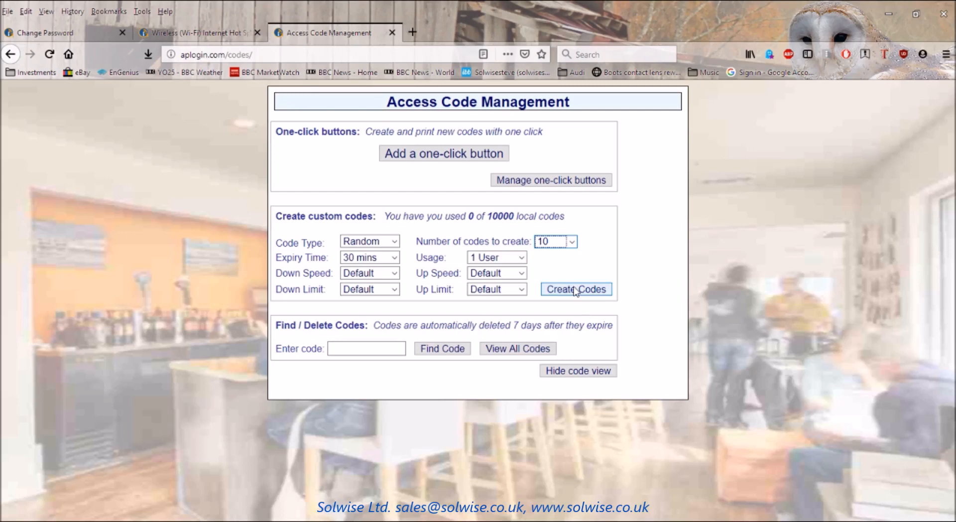
{"action": "left_click", "coordinate": [575, 289]}
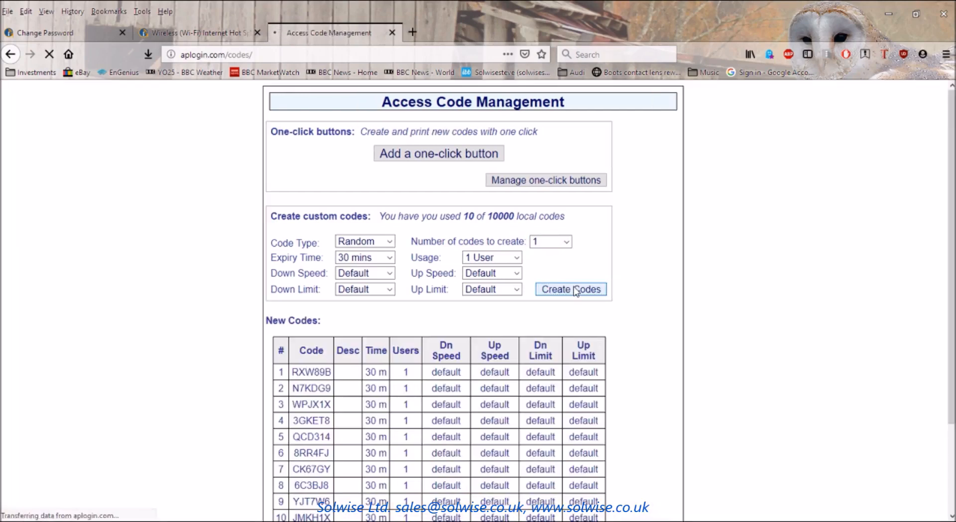
Review the ten new codes in the New Codes table, then bring up the Add one-click button form.
{"action": "scroll", "coordinate": [686, 296], "scroll_direction": "down", "scroll_amount": 2}
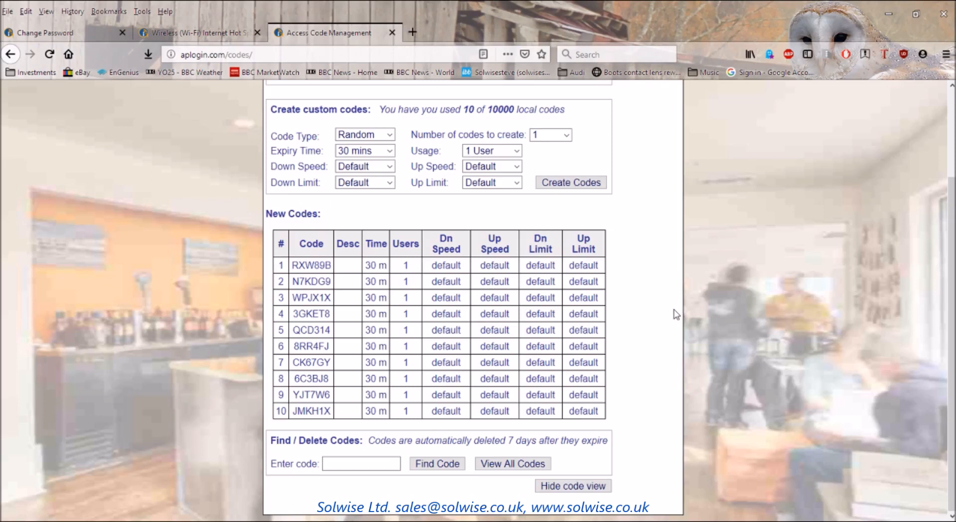
{"action": "scroll", "coordinate": [676, 313], "scroll_direction": "up", "scroll_amount": 3}
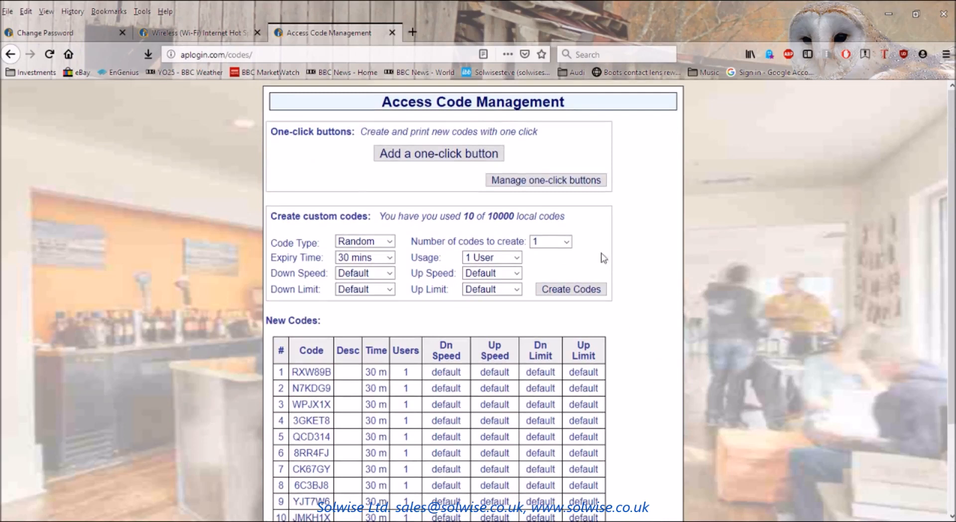
{"action": "left_click", "coordinate": [383, 154]}
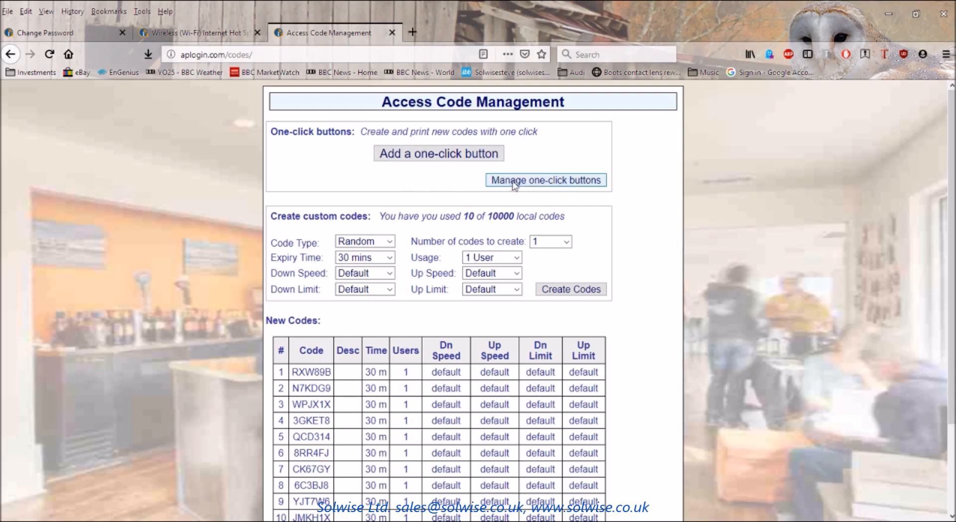
{"action": "left_click", "coordinate": [446, 157]}
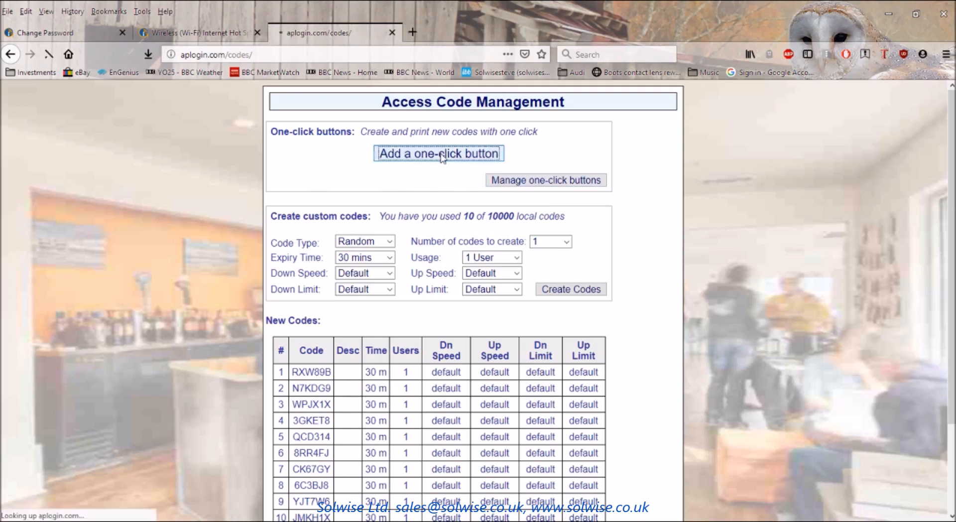
Create a one-click button named '30mins' and return to the main codes page.
{"action": "left_click", "coordinate": [397, 158]}
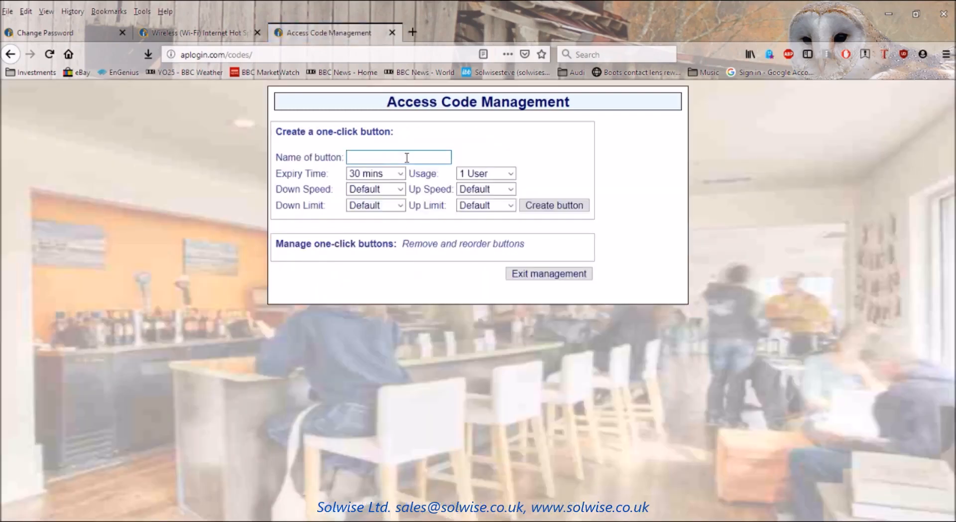
{"action": "type", "text": "30mins"}
{"action": "left_click", "coordinate": [550, 205]}
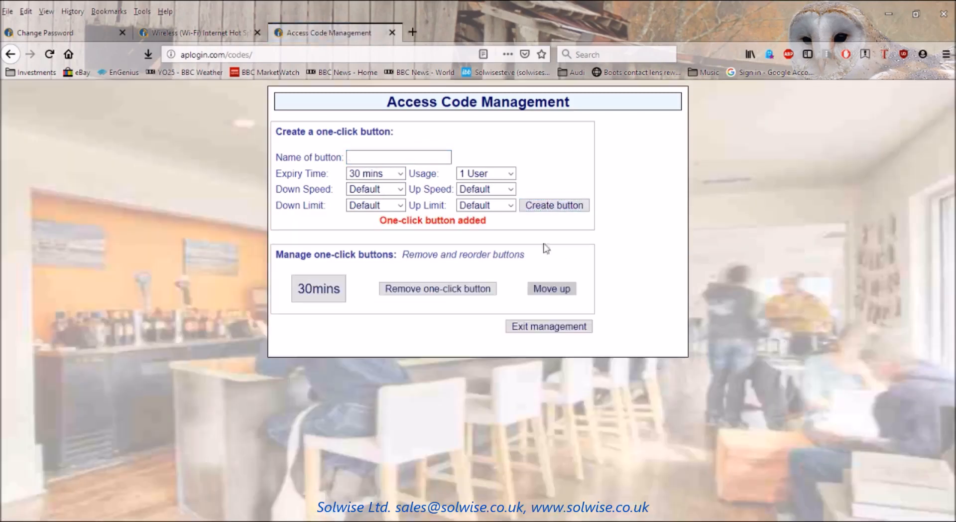
{"action": "left_click", "coordinate": [527, 329]}
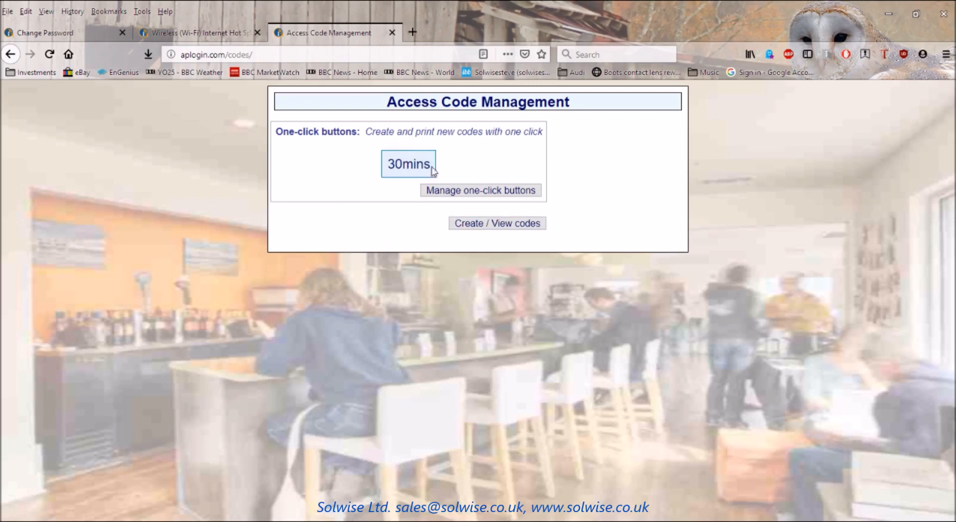
Use the 30mins button to generate a new 30-minute access code.
{"action": "left_click", "coordinate": [403, 169]}
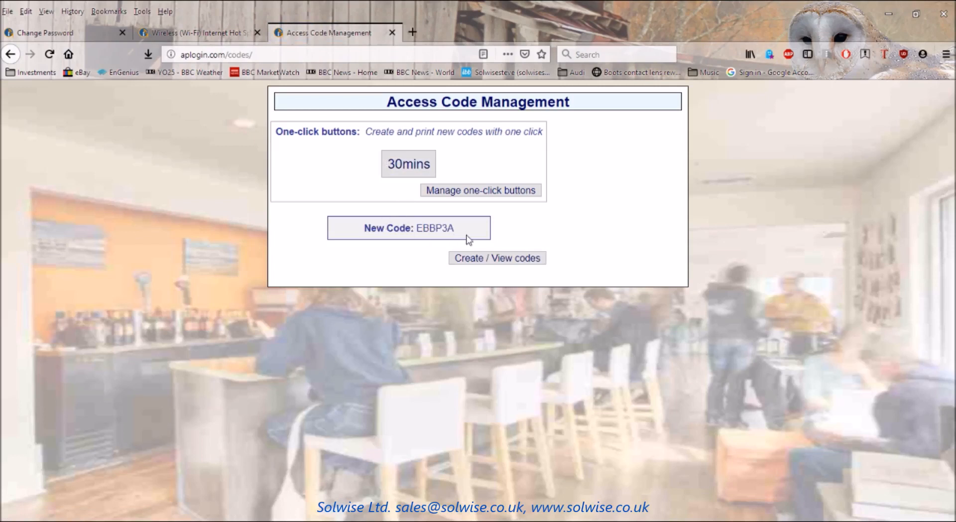
Create a '60mins' one-click button with a 1-hour expiry time and exit button management.
{"action": "left_click", "coordinate": [473, 191]}
{"action": "left_click", "coordinate": [407, 156]}
{"action": "type", "text": "60mins"}
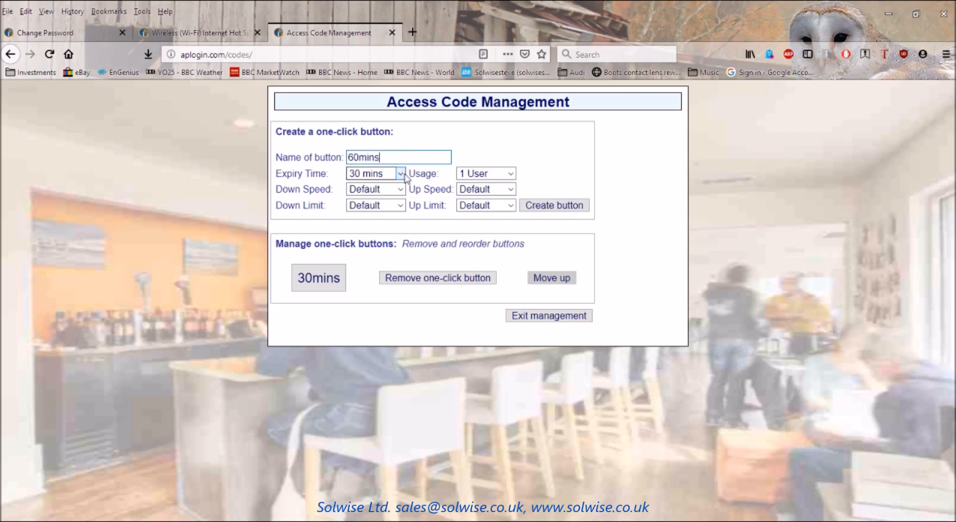
{"action": "left_click", "coordinate": [401, 175]}
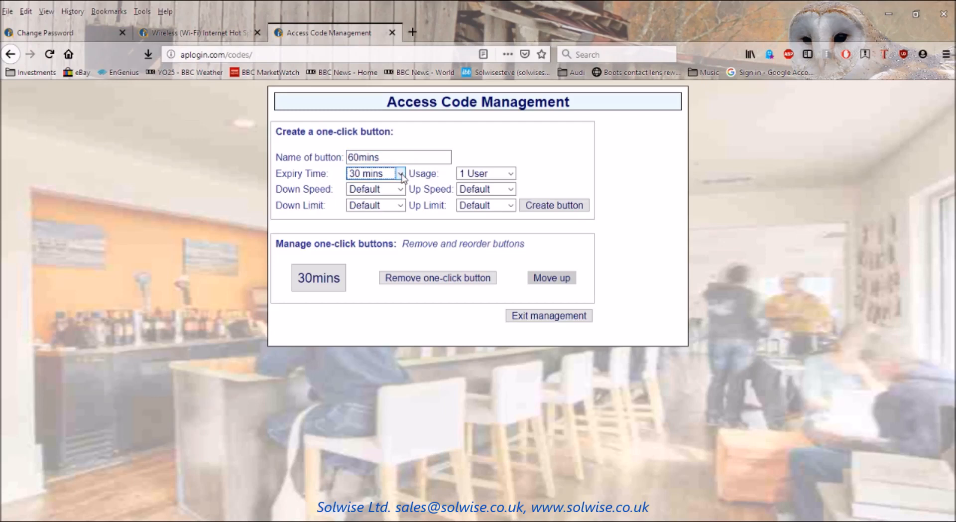
{"action": "key", "text": "Down"}
{"action": "left_click", "coordinate": [550, 207]}
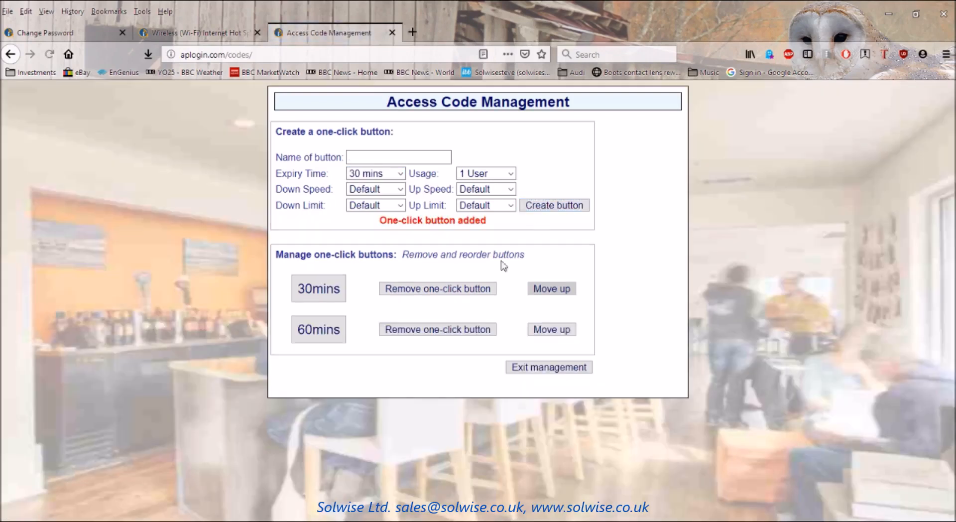
{"action": "left_click", "coordinate": [533, 367]}
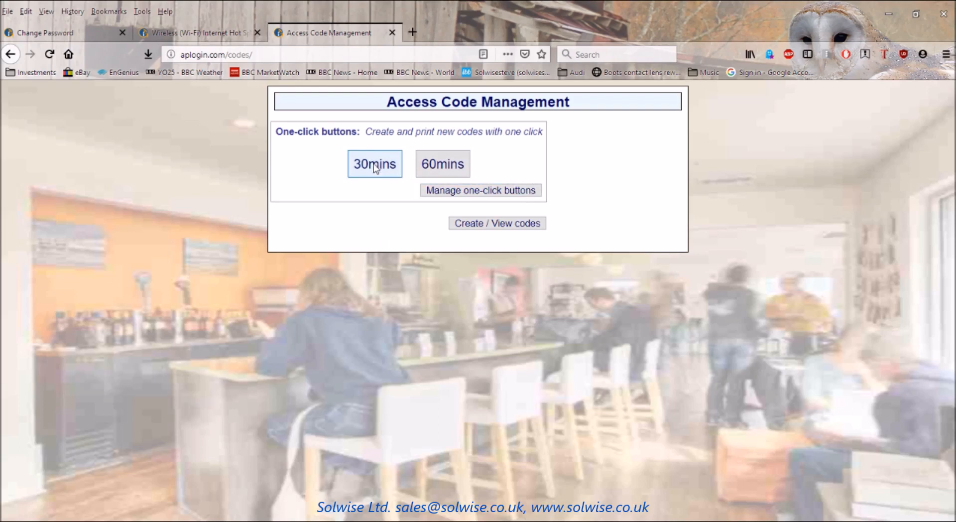
Use the 60mins button to generate a new 60-minute access code.
{"action": "left_click", "coordinate": [434, 167]}
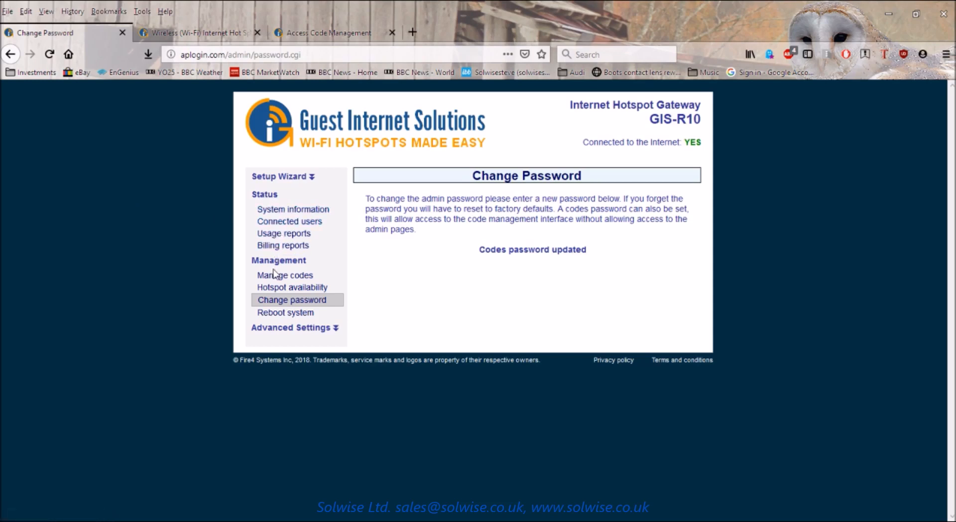
Review the System Information page showing 12 codes used and the hotspot enabled.
{"action": "left_click", "coordinate": [296, 211]}
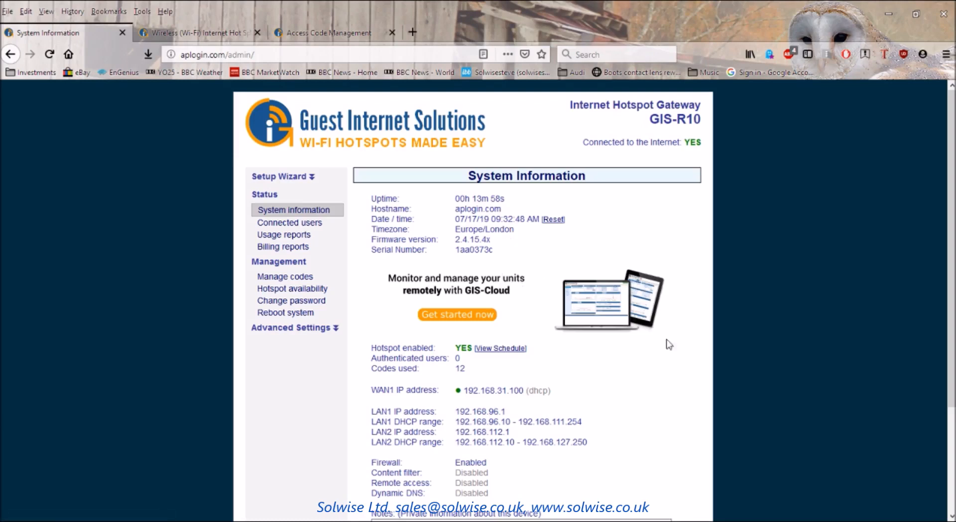
{"action": "scroll", "coordinate": [702, 354], "scroll_direction": "down", "scroll_amount": 2}
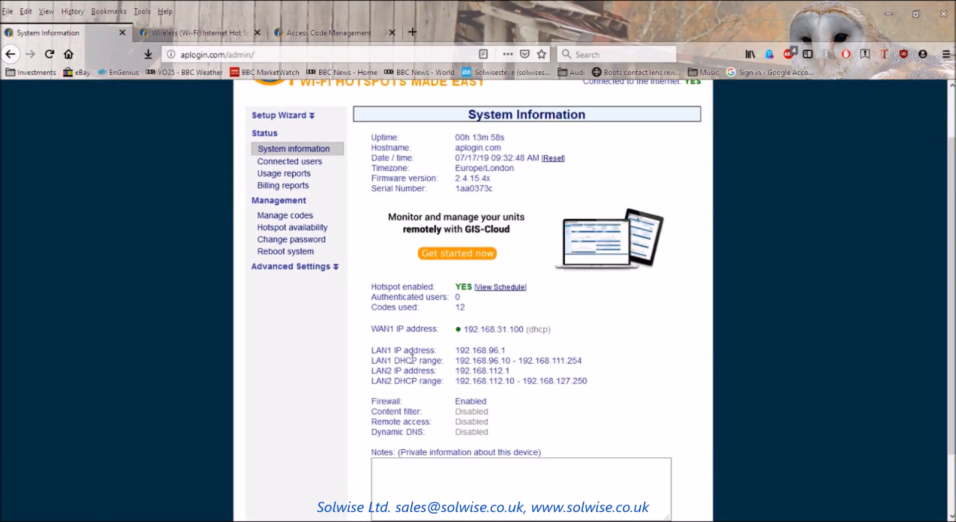
{"action": "scroll", "coordinate": [643, 347], "scroll_direction": "down", "scroll_amount": 2}
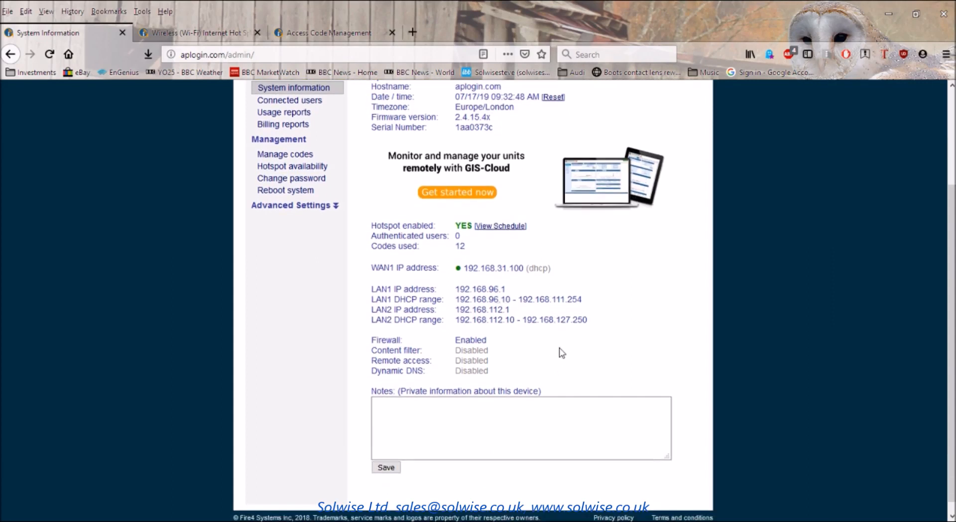
{"action": "scroll", "coordinate": [564, 351], "scroll_direction": "up", "scroll_amount": 4}
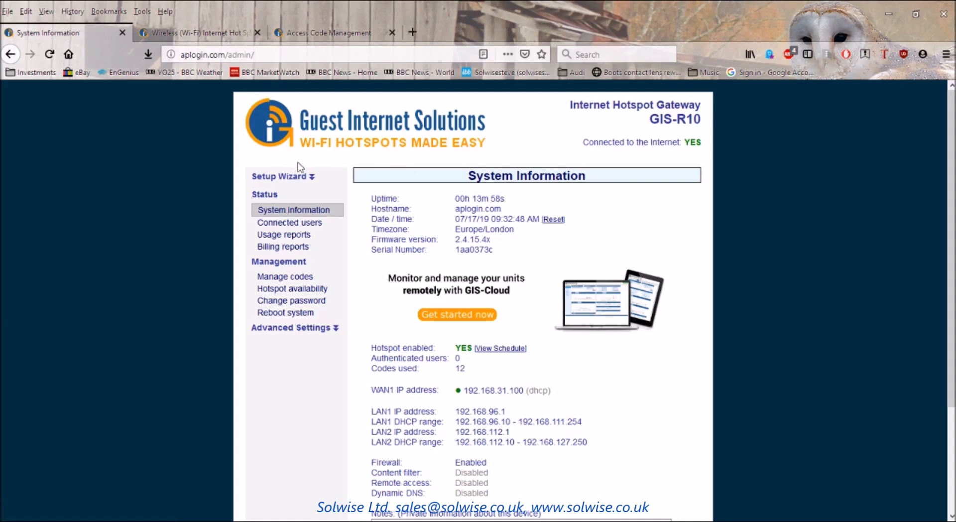
Check the Connected Users page: no authenticated users and one gateway-connected device.
{"action": "left_click", "coordinate": [280, 227]}
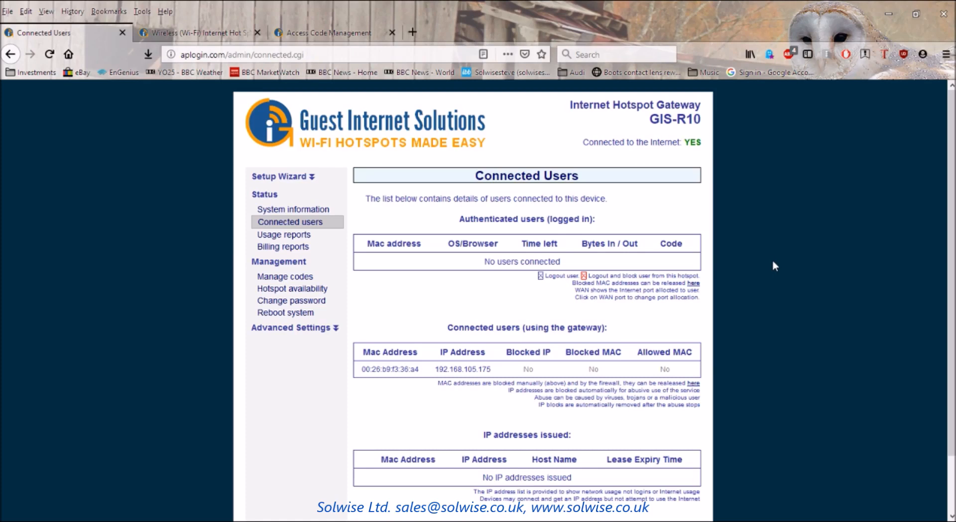
{"action": "scroll", "coordinate": [772, 264], "scroll_direction": "down", "scroll_amount": 2}
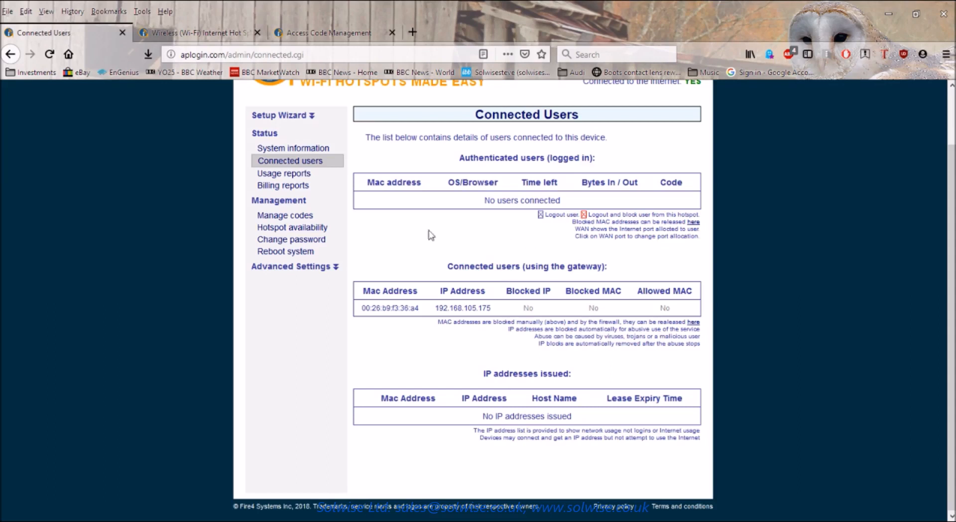
Show the hotspot usage report for the last 7 days.
{"action": "left_click", "coordinate": [272, 178]}
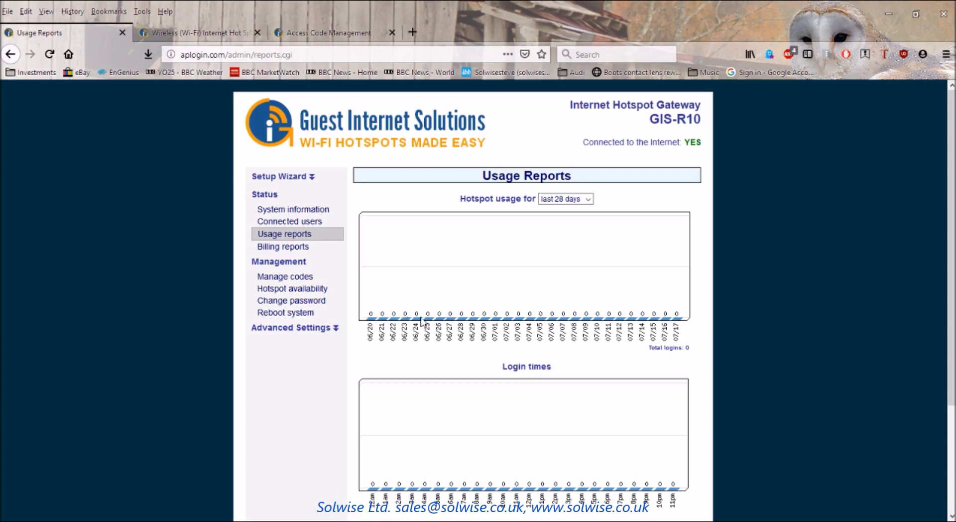
{"action": "left_click", "coordinate": [589, 199]}
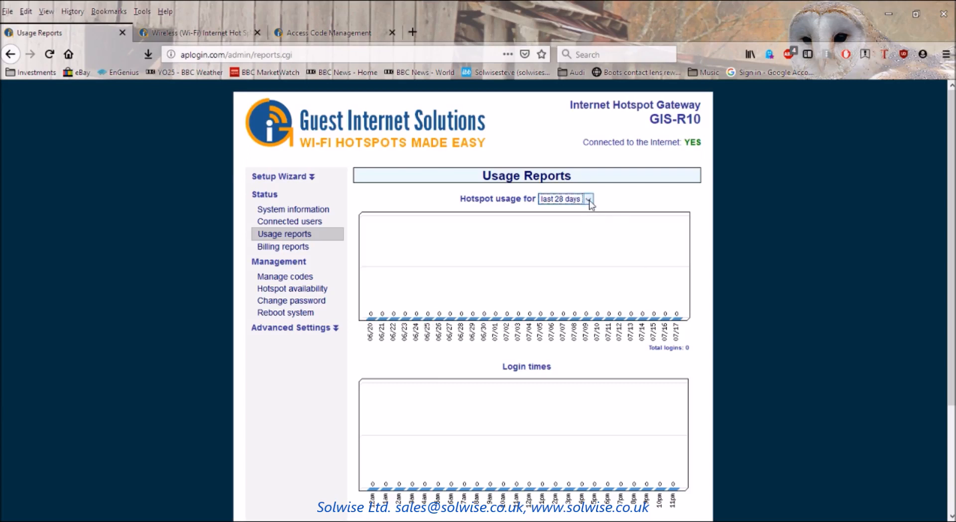
{"action": "left_click", "coordinate": [576, 243]}
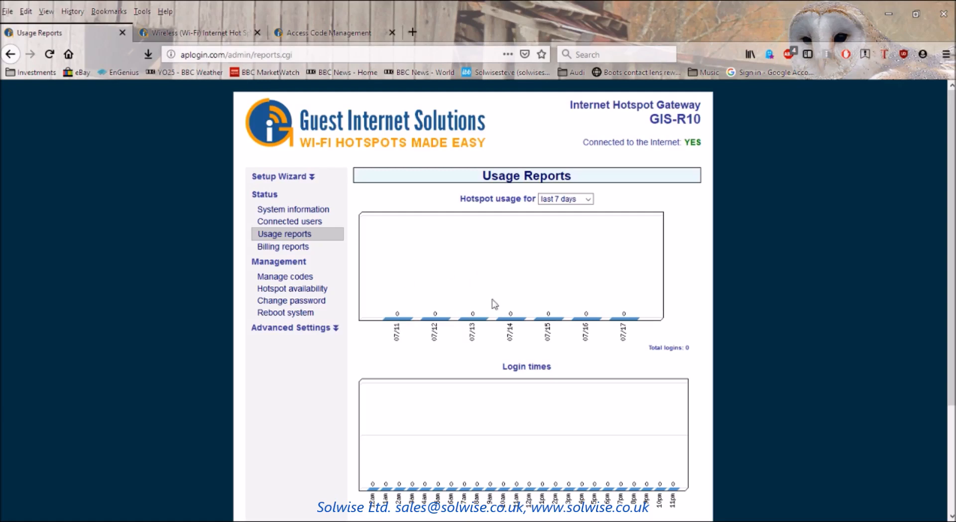
Look over the zero-login usage figures, then bring up the PayPal Billing Reports showing $0.00.
{"action": "scroll", "coordinate": [806, 266], "scroll_direction": "down", "scroll_amount": 3}
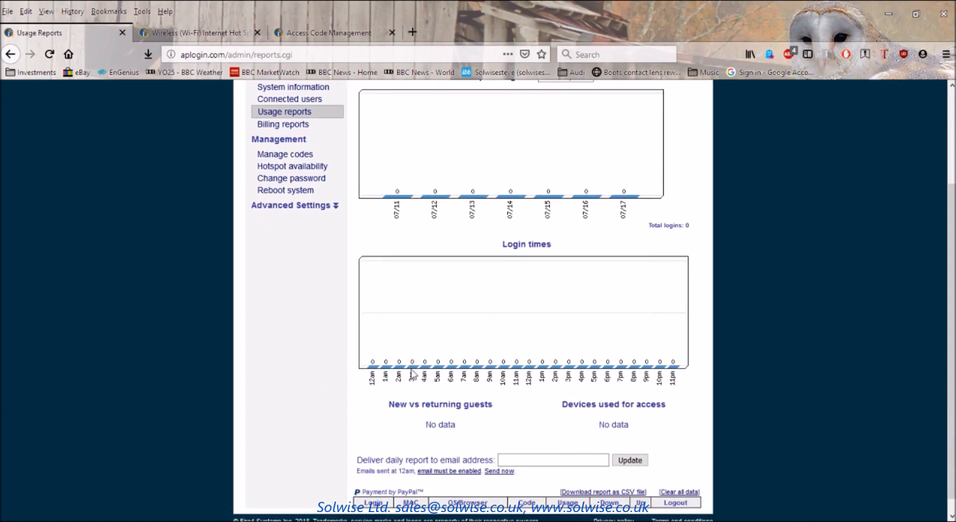
{"action": "scroll", "coordinate": [767, 339], "scroll_direction": "down", "scroll_amount": 1}
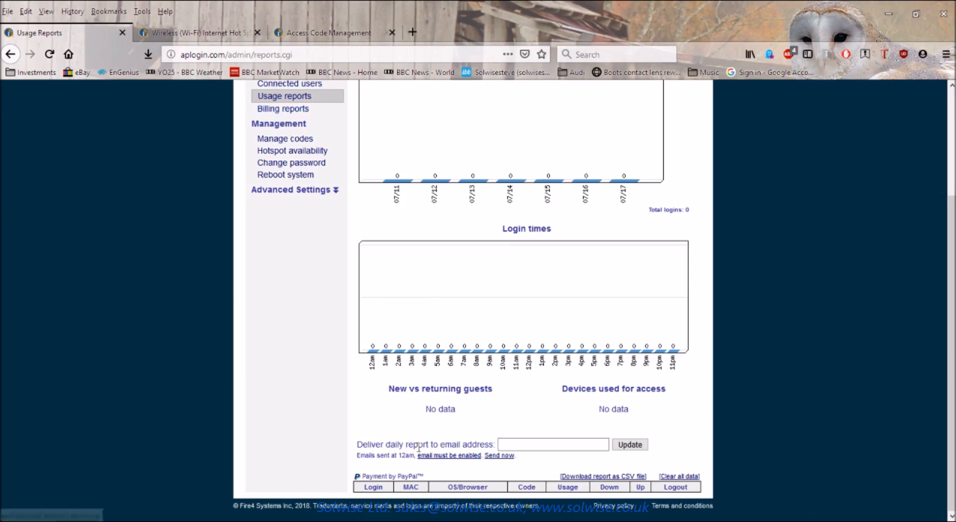
{"action": "left_click", "coordinate": [291, 108]}
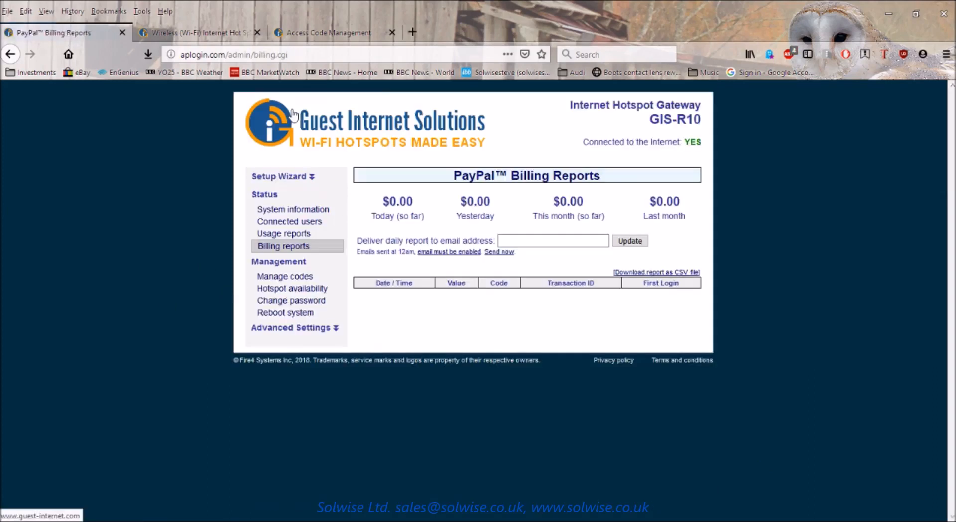
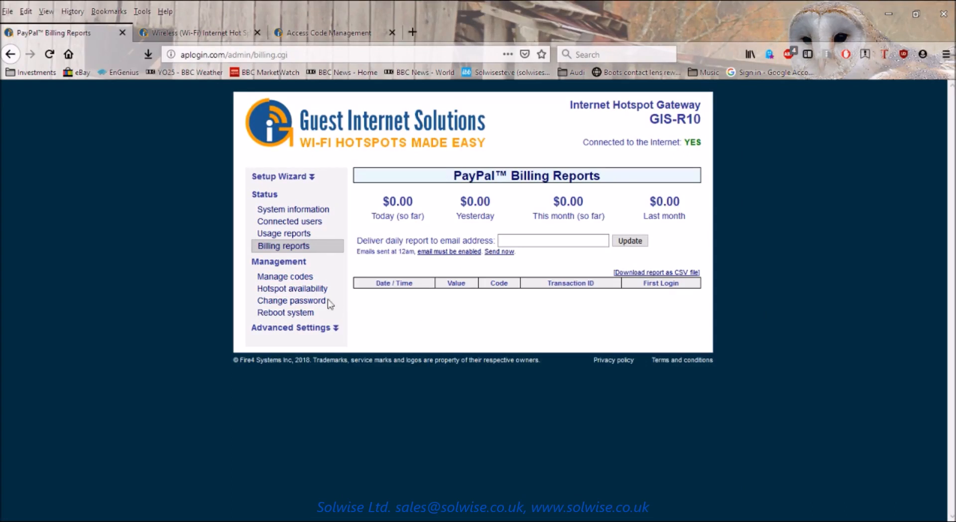
Check the newly generated code L8E81G in its tab, then return to the Manage codes page.
{"action": "left_click", "coordinate": [282, 277]}
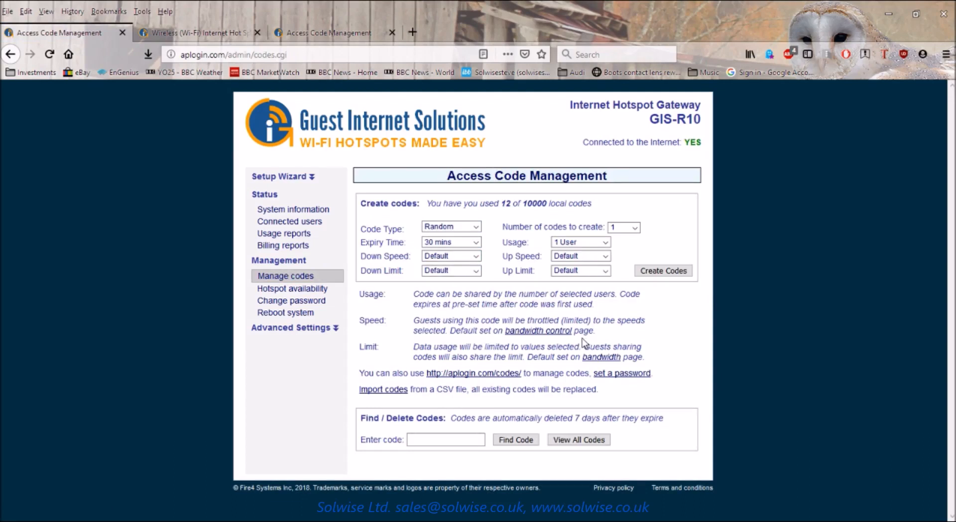
{"action": "left_click", "coordinate": [315, 35]}
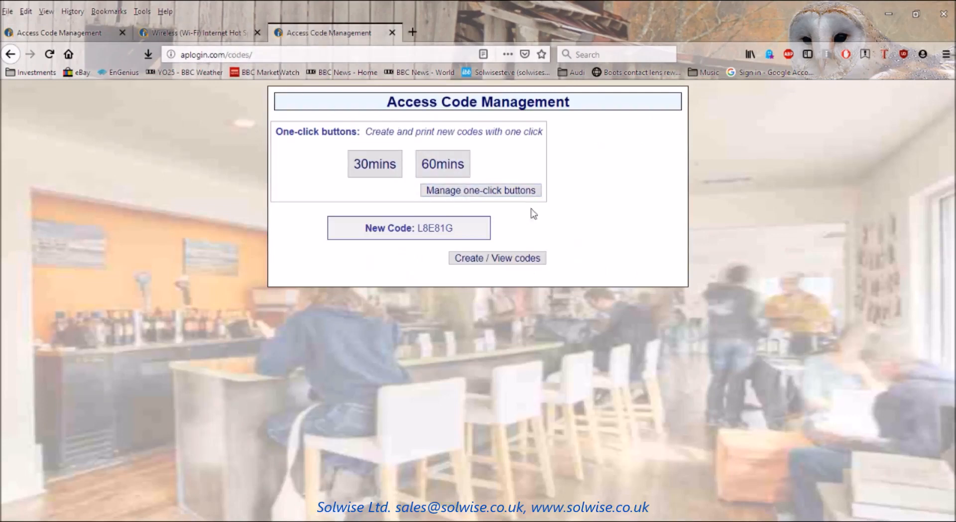
{"action": "left_click", "coordinate": [41, 36]}
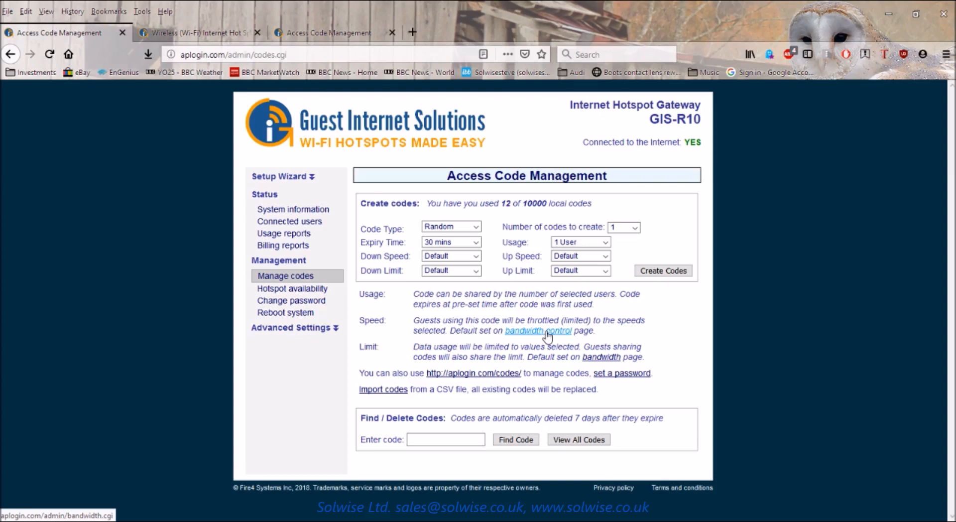
{"action": "left_click", "coordinate": [548, 332]}
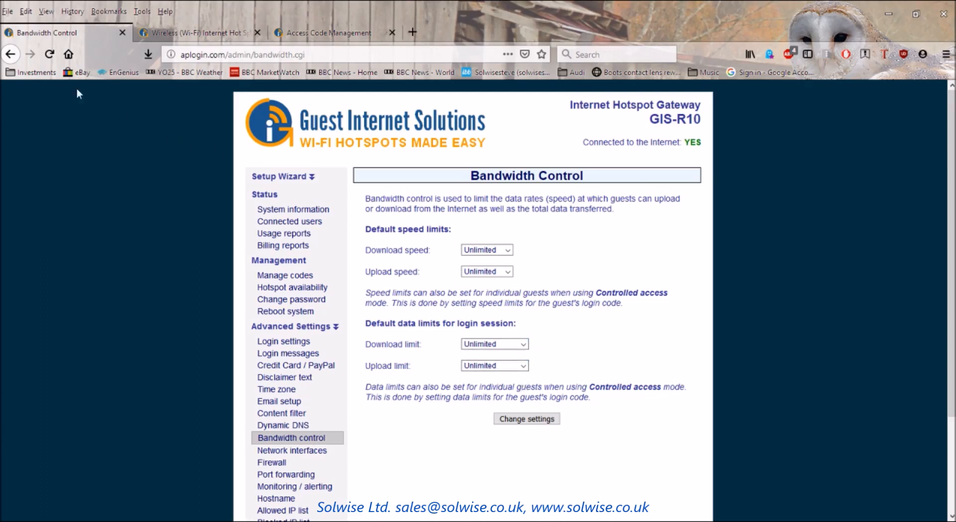
{"action": "left_click", "coordinate": [10, 54]}
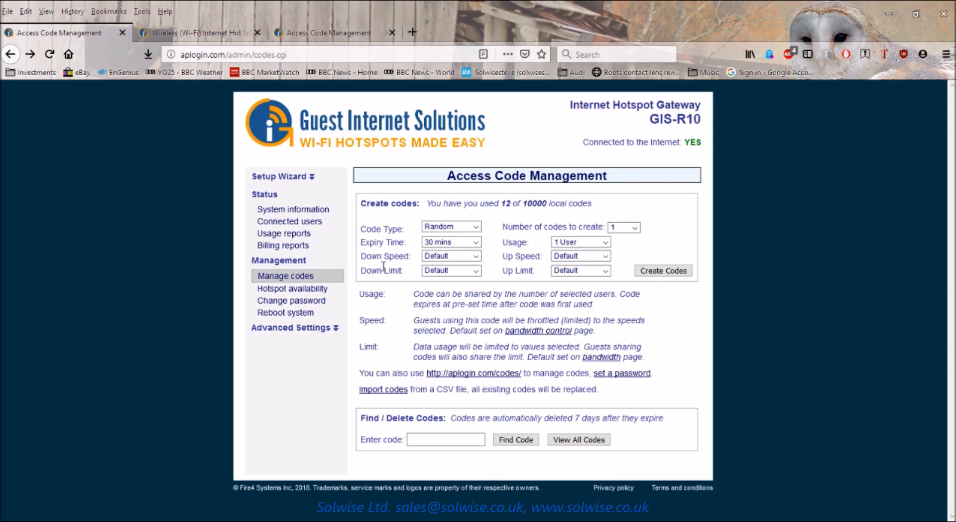
{"action": "left_click", "coordinate": [477, 271]}
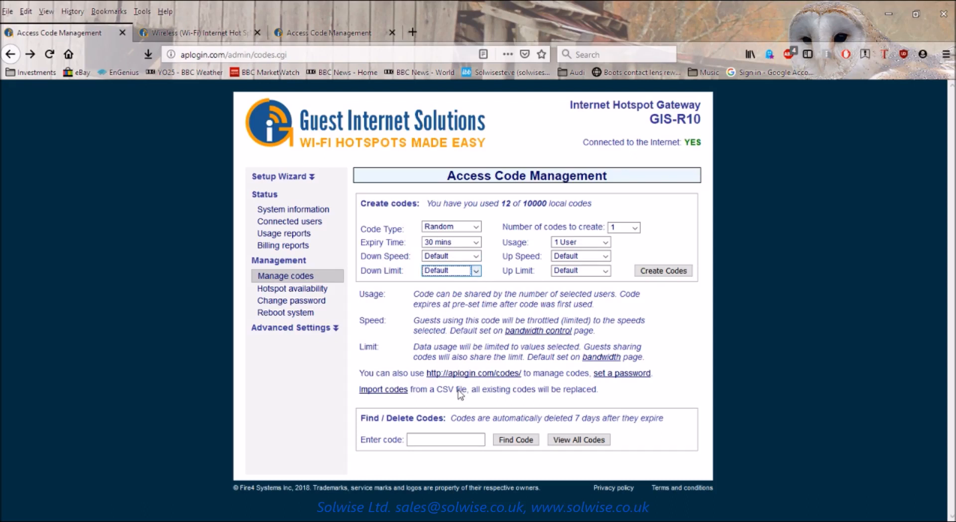
{"action": "left_click", "coordinate": [682, 313]}
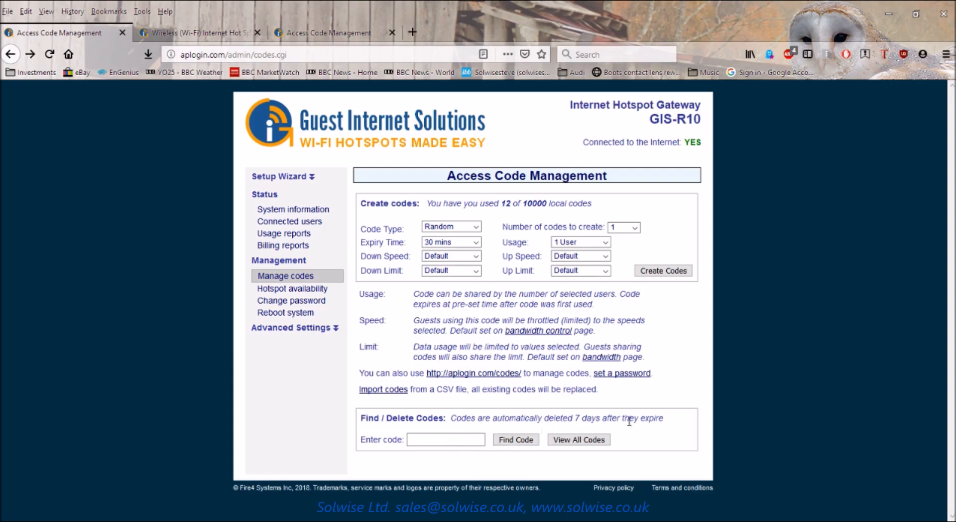
{"action": "left_click", "coordinate": [573, 440]}
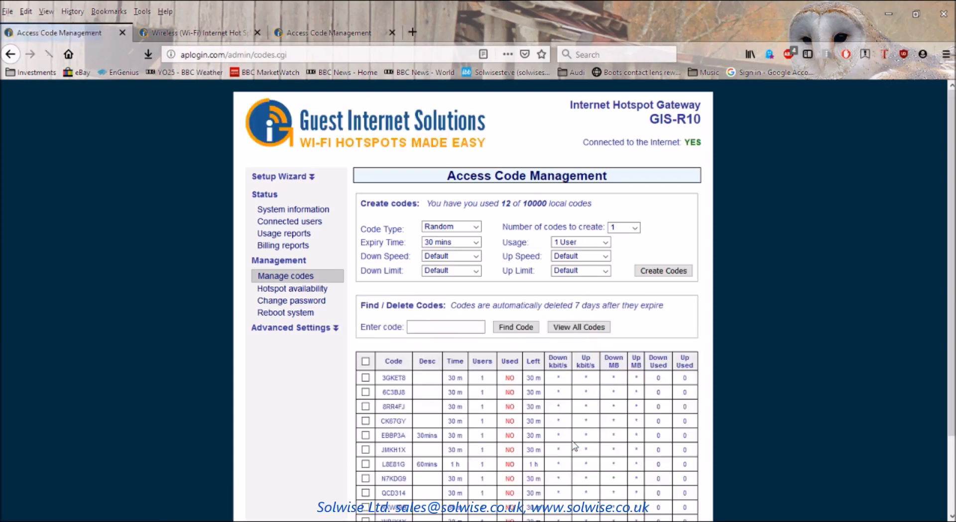
{"action": "scroll", "coordinate": [800, 326], "scroll_direction": "down", "scroll_amount": 3}
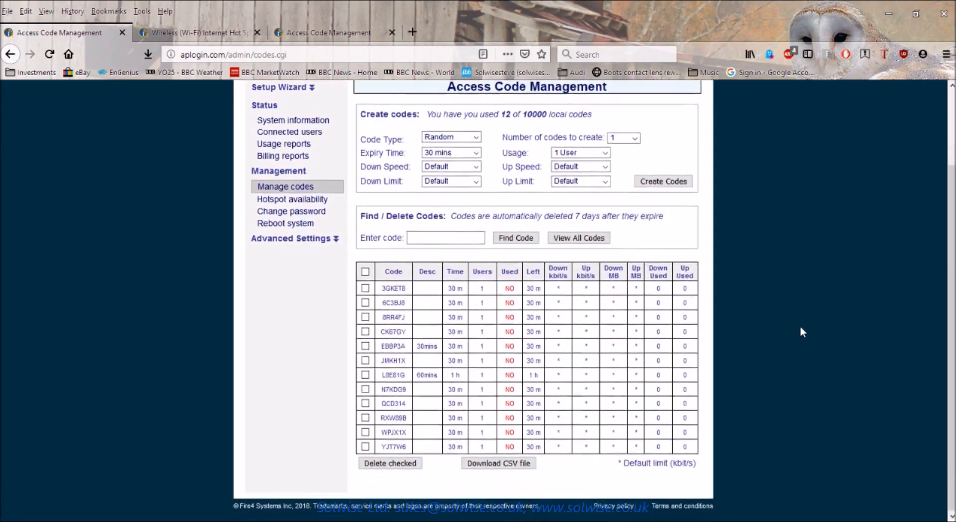
{"action": "scroll", "coordinate": [802, 329], "scroll_direction": "up", "scroll_amount": 2}
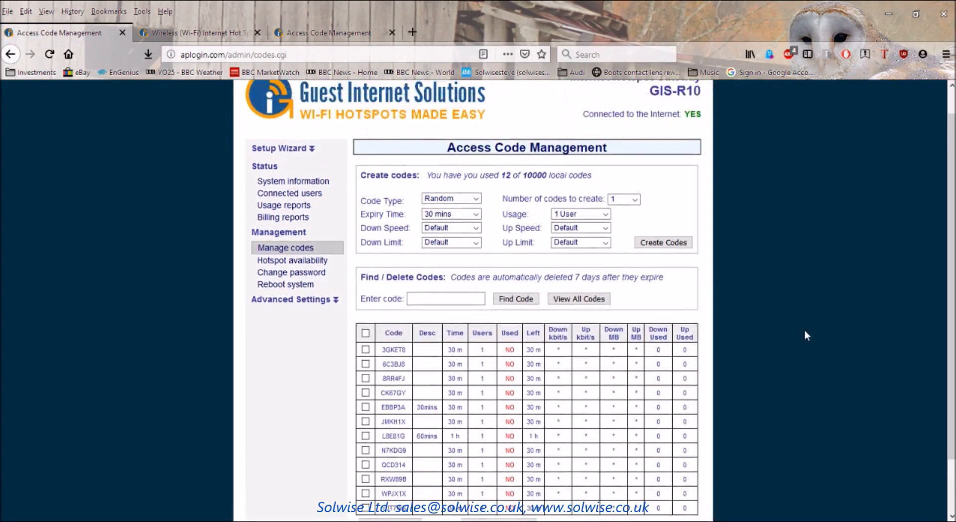
{"action": "scroll", "coordinate": [792, 368], "scroll_direction": "down", "scroll_amount": 2}
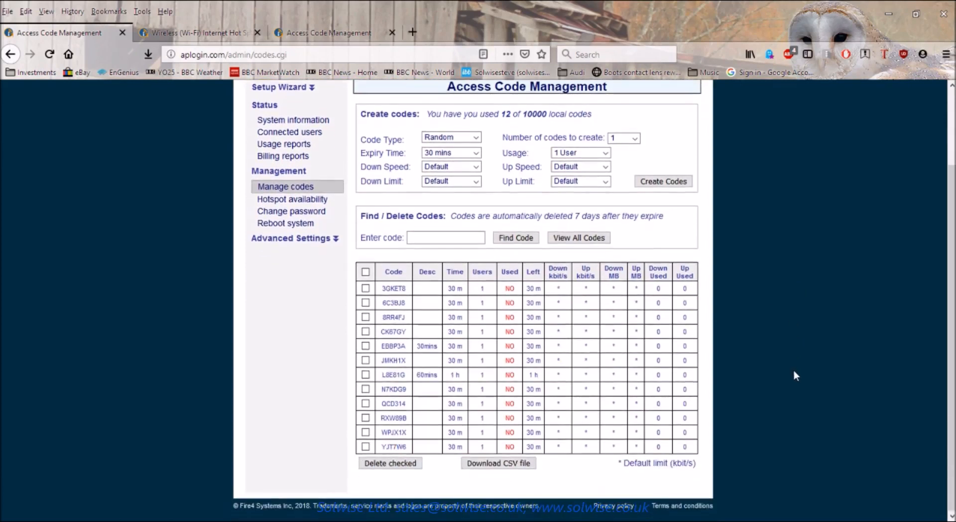
{"action": "scroll", "coordinate": [794, 370], "scroll_direction": "up", "scroll_amount": 3}
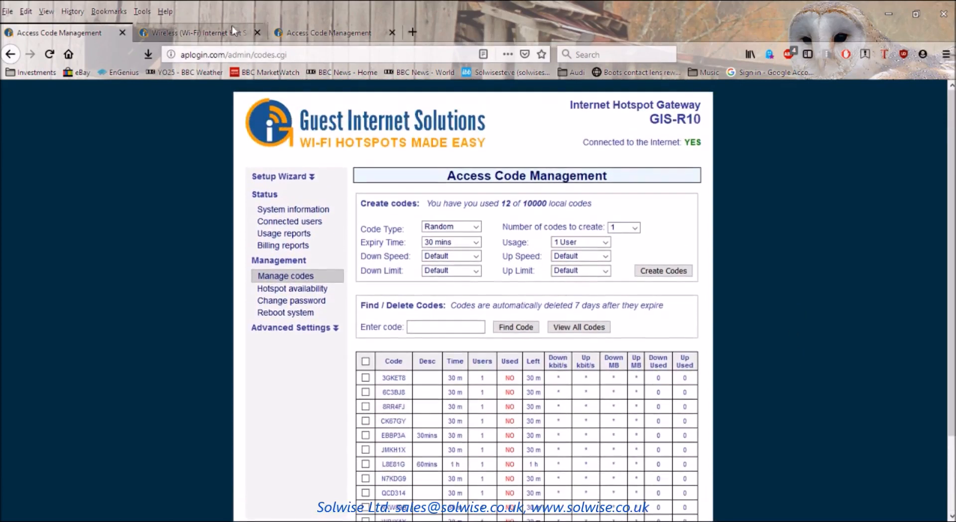
{"action": "left_click", "coordinate": [10, 54]}
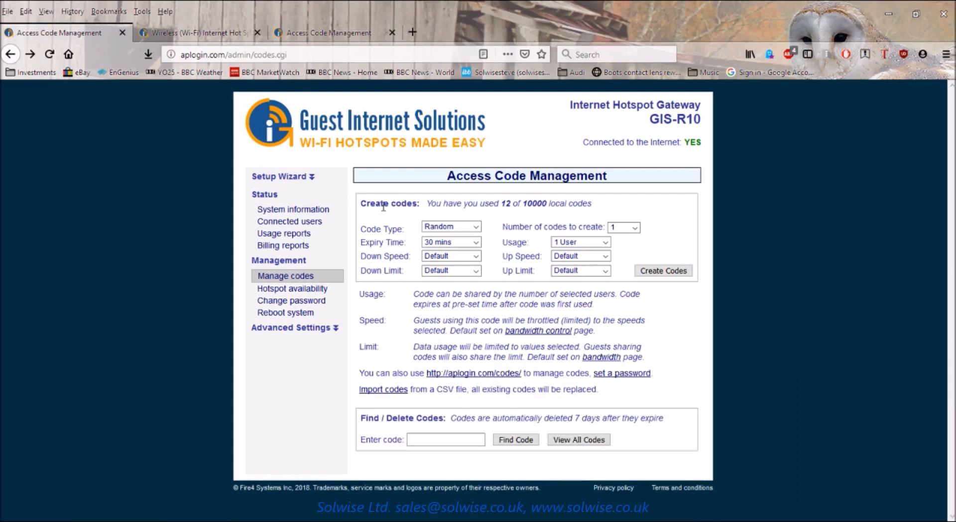
Review the hourly table under 'Schedule access', then set availability to 'Always enabled (allow access to Internet)'.
{"action": "left_click", "coordinate": [297, 293]}
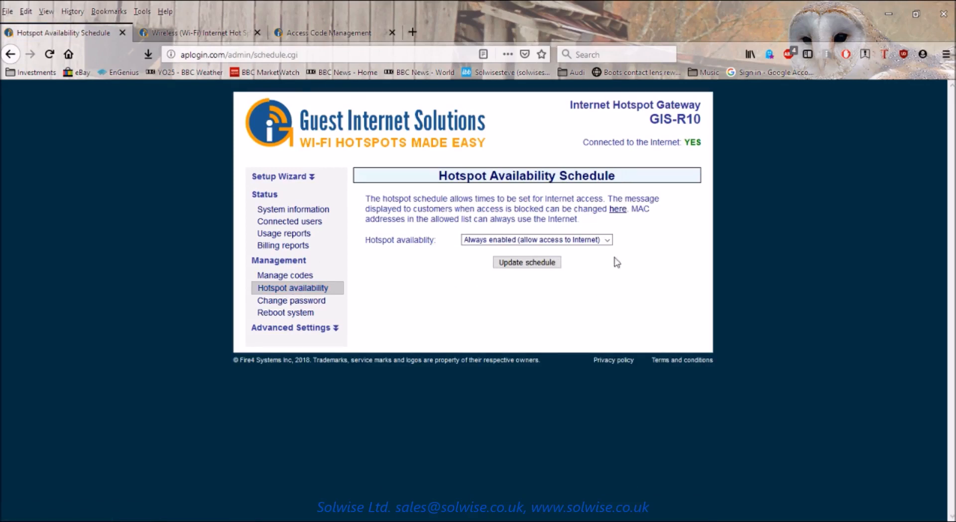
{"action": "left_click", "coordinate": [608, 241]}
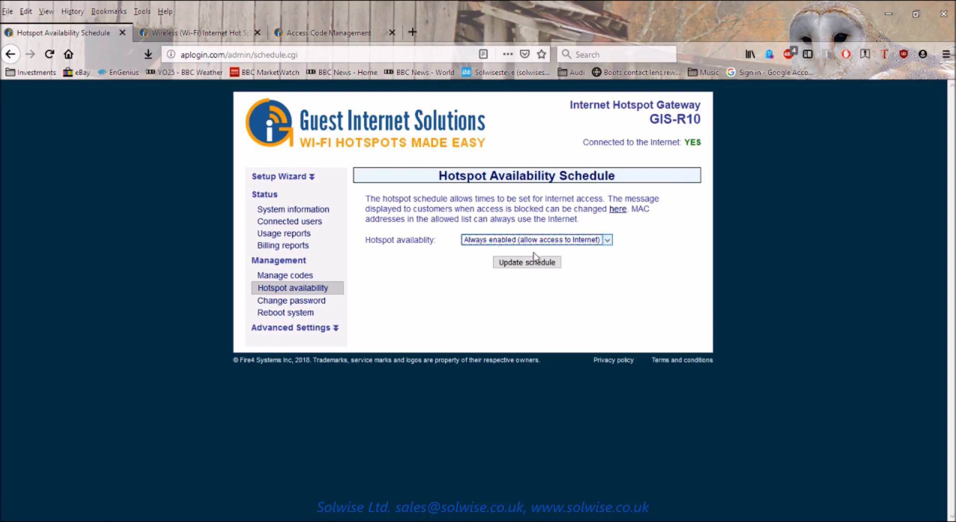
{"action": "key", "text": "Down"}
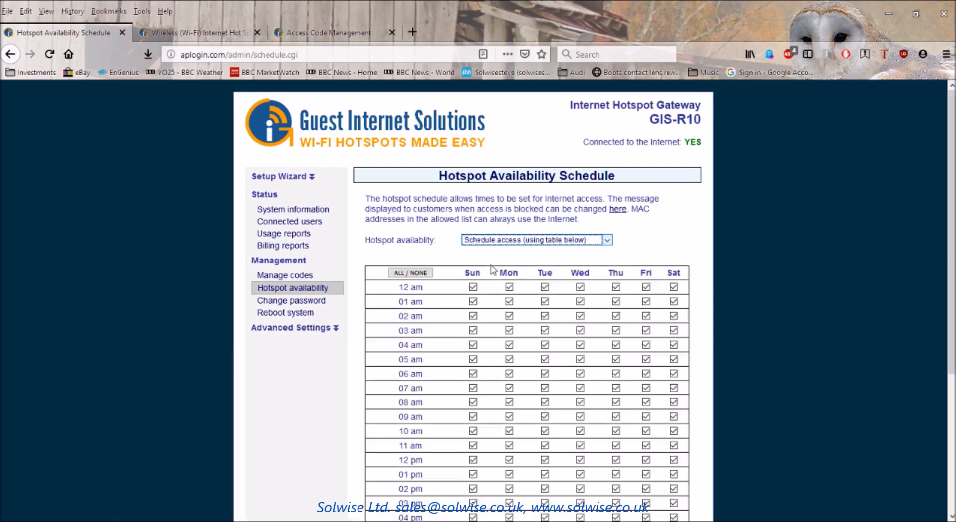
{"action": "scroll", "coordinate": [720, 271], "scroll_direction": "down", "scroll_amount": 1}
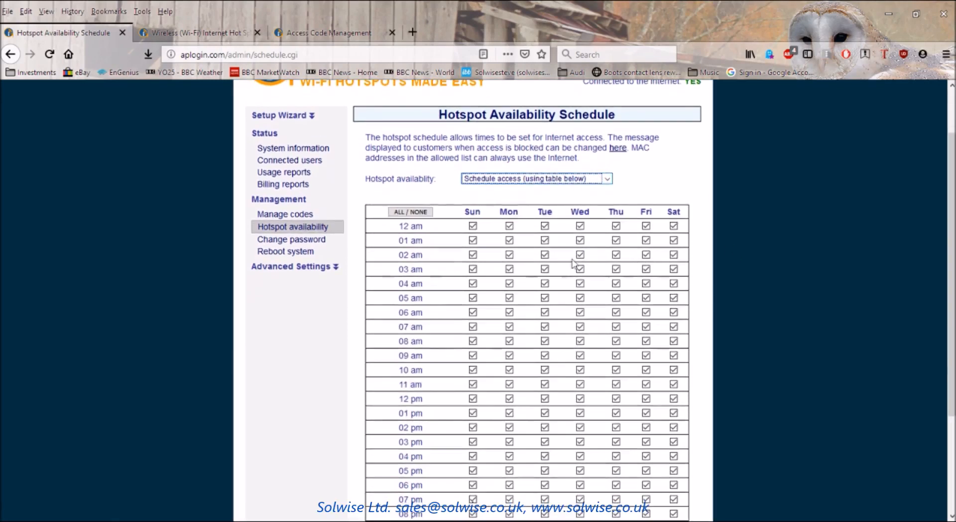
{"action": "scroll", "coordinate": [548, 269], "scroll_direction": "down", "scroll_amount": 2}
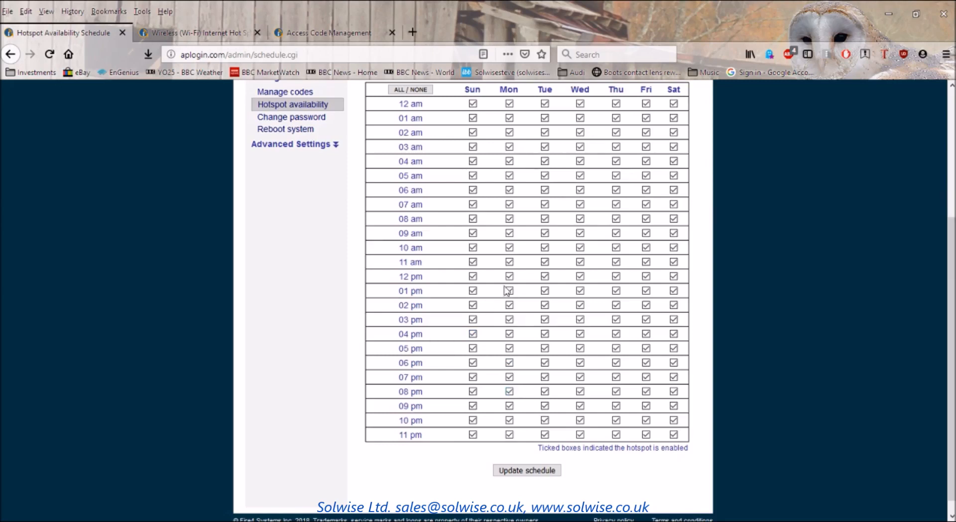
{"action": "scroll", "coordinate": [767, 279], "scroll_direction": "up", "scroll_amount": 2}
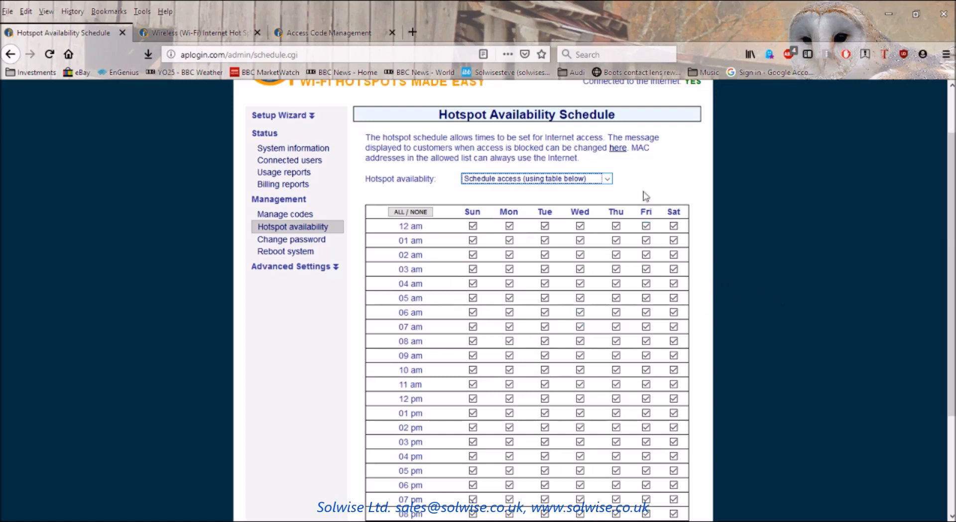
{"action": "left_click", "coordinate": [609, 180]}
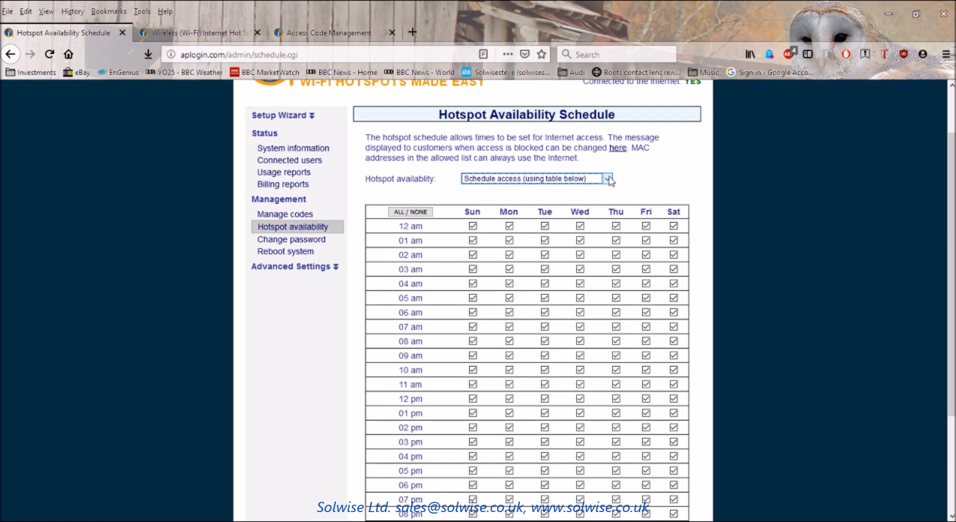
{"action": "left_click", "coordinate": [547, 197]}
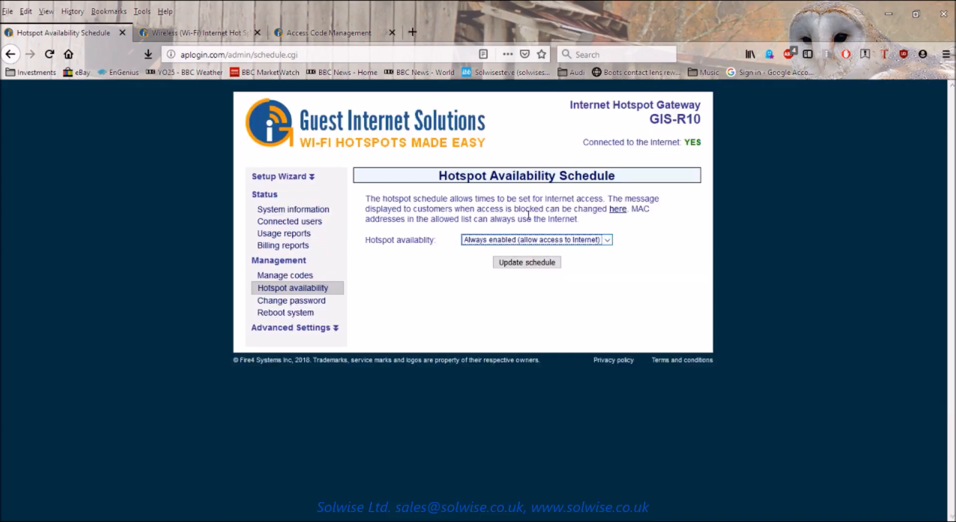
Go to Change password and select the new admin and codes password fields, leaving them empty.
{"action": "left_click", "coordinate": [296, 301]}
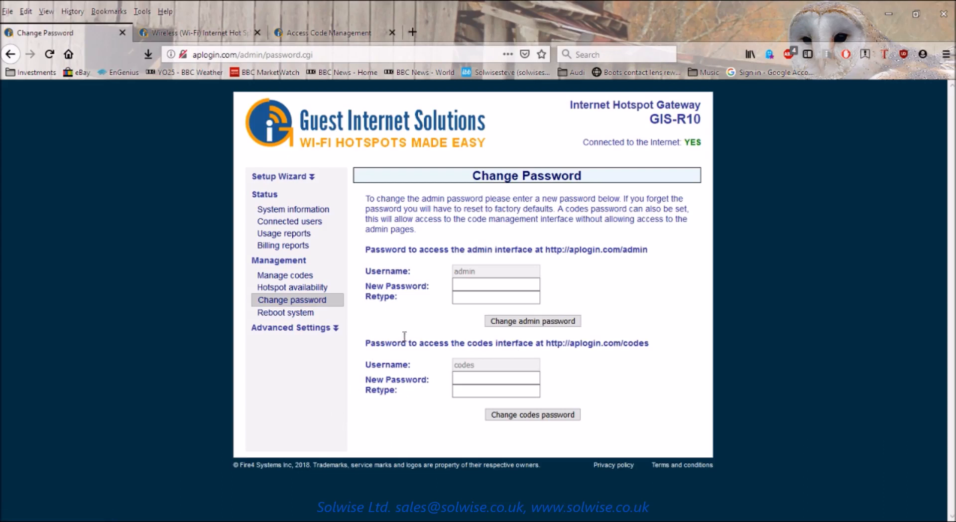
{"action": "left_click", "coordinate": [481, 282]}
{"action": "left_click", "coordinate": [469, 379]}
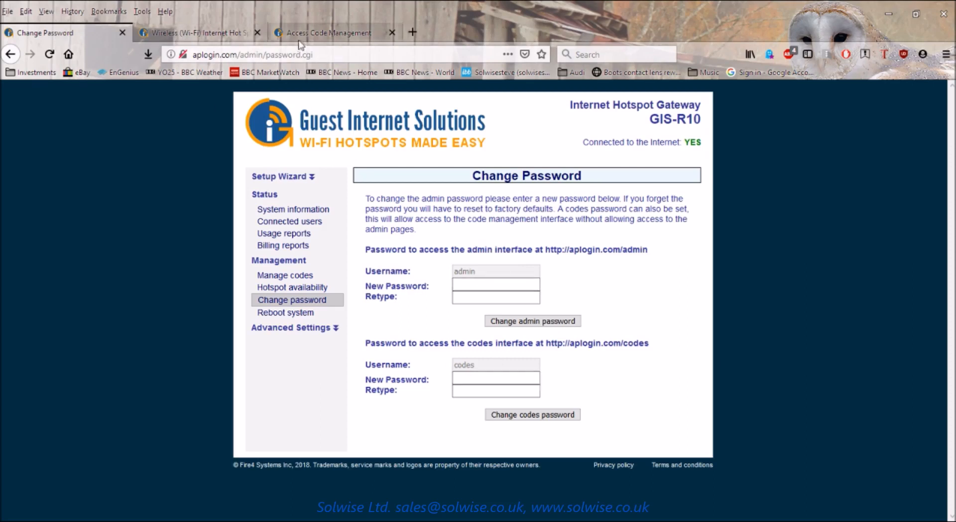
{"action": "left_click", "coordinate": [315, 31]}
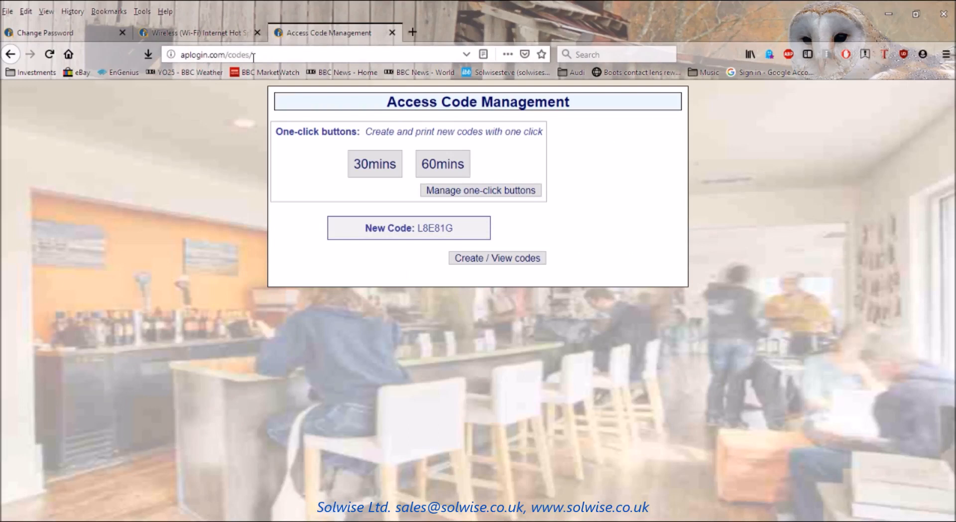
{"action": "left_click", "coordinate": [63, 34]}
{"action": "left_click", "coordinate": [466, 377]}
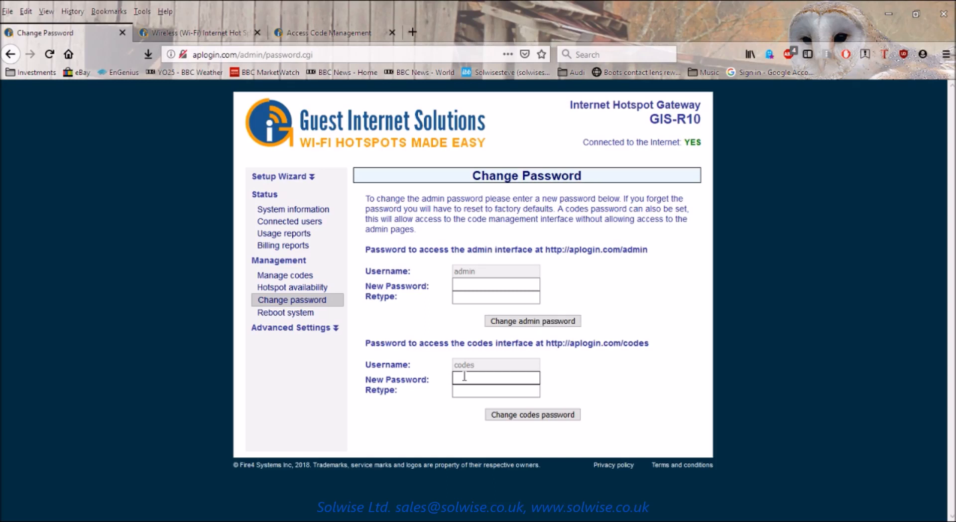
Open Reboot system and check the 'Set auto reboot' choices, leaving it on 'disabled'.
{"action": "left_click", "coordinate": [277, 314]}
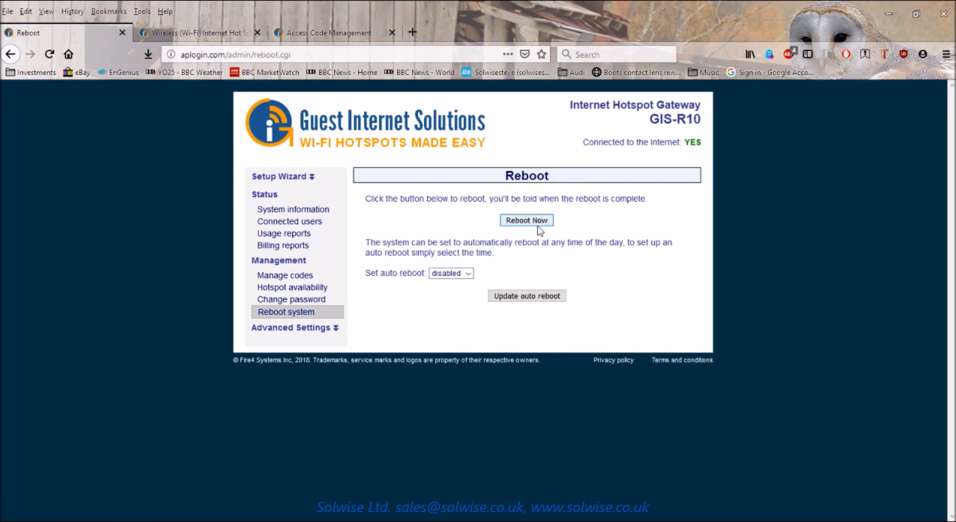
{"action": "left_click", "coordinate": [468, 275]}
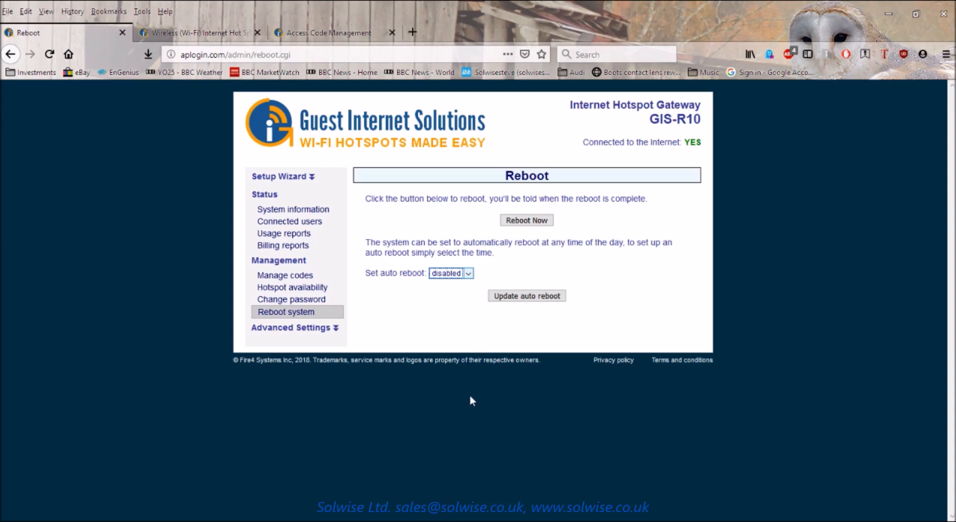
{"action": "left_click", "coordinate": [561, 274]}
Expand Advanced Settings in the sidebar and scroll through its list of configuration pages.
{"action": "left_click", "coordinate": [335, 330]}
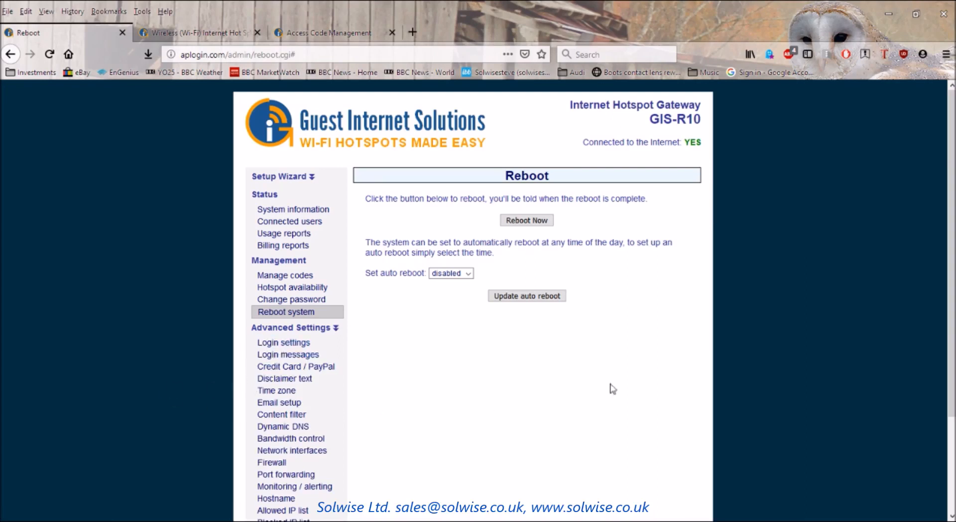
{"action": "scroll", "coordinate": [837, 365], "scroll_direction": "down", "scroll_amount": 3}
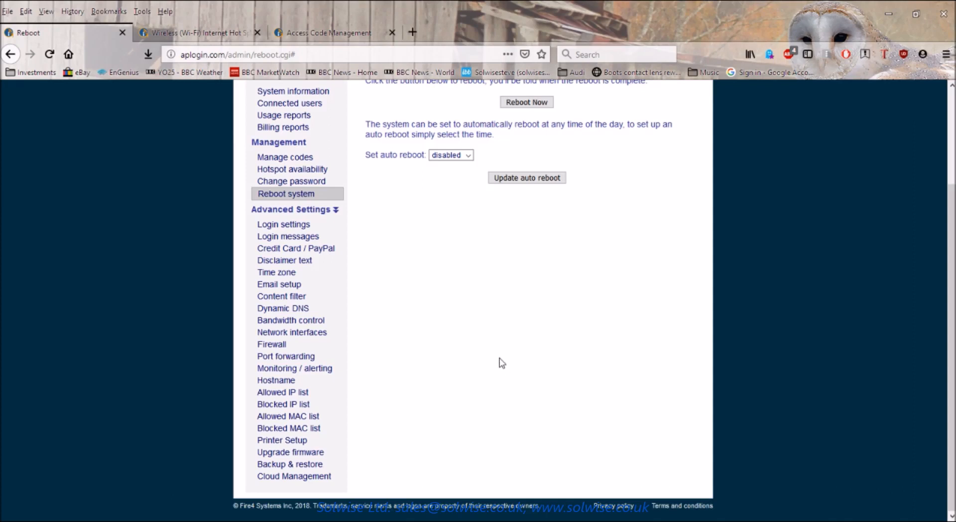
{"action": "scroll", "coordinate": [501, 362], "scroll_direction": "up", "scroll_amount": 3}
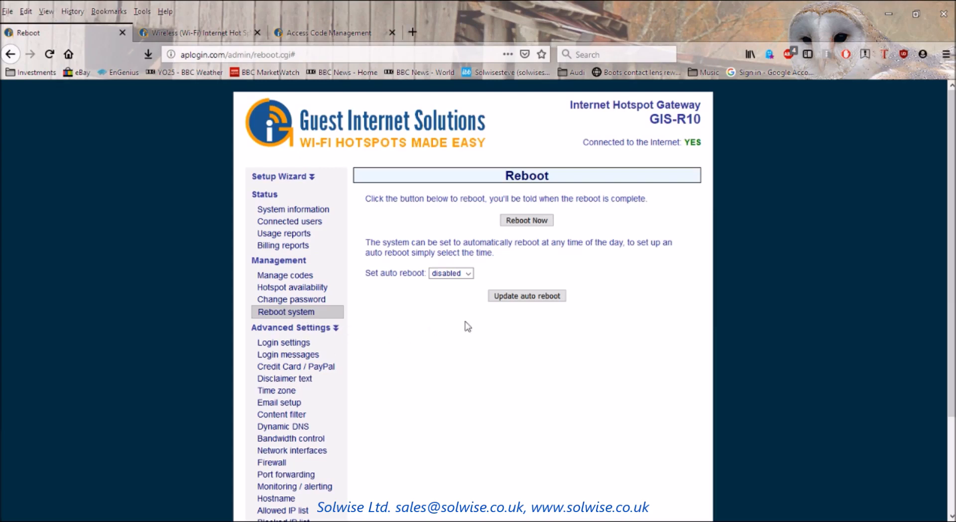
{"action": "scroll", "coordinate": [414, 346], "scroll_direction": "down", "scroll_amount": 2}
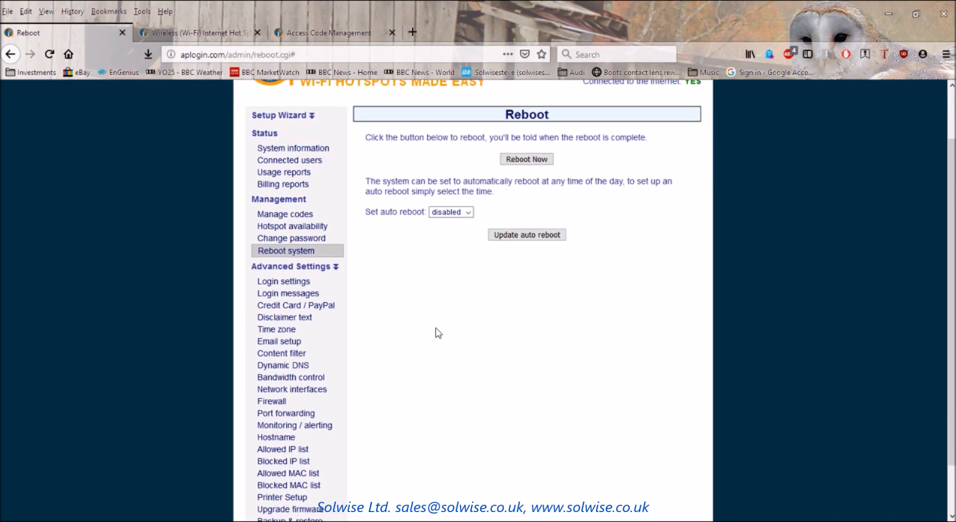
{"action": "scroll", "coordinate": [438, 333], "scroll_direction": "up", "scroll_amount": 2}
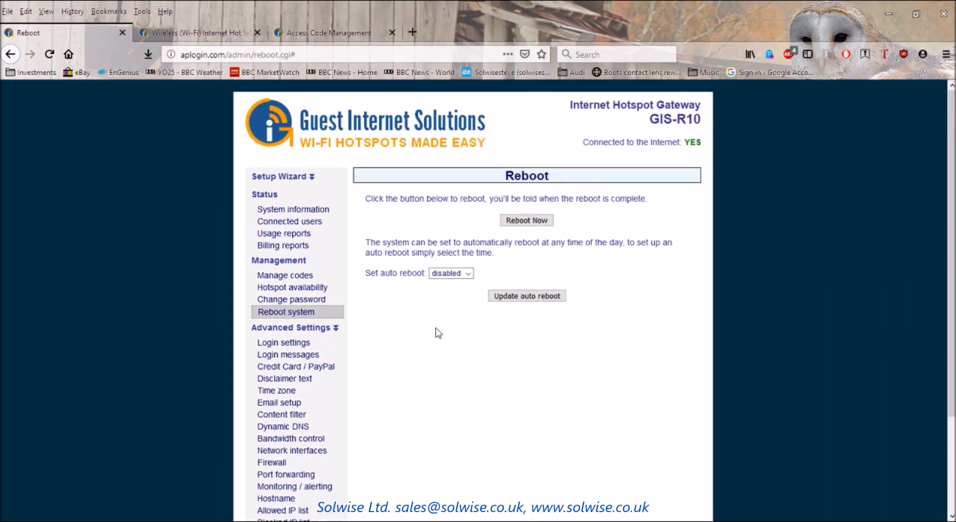